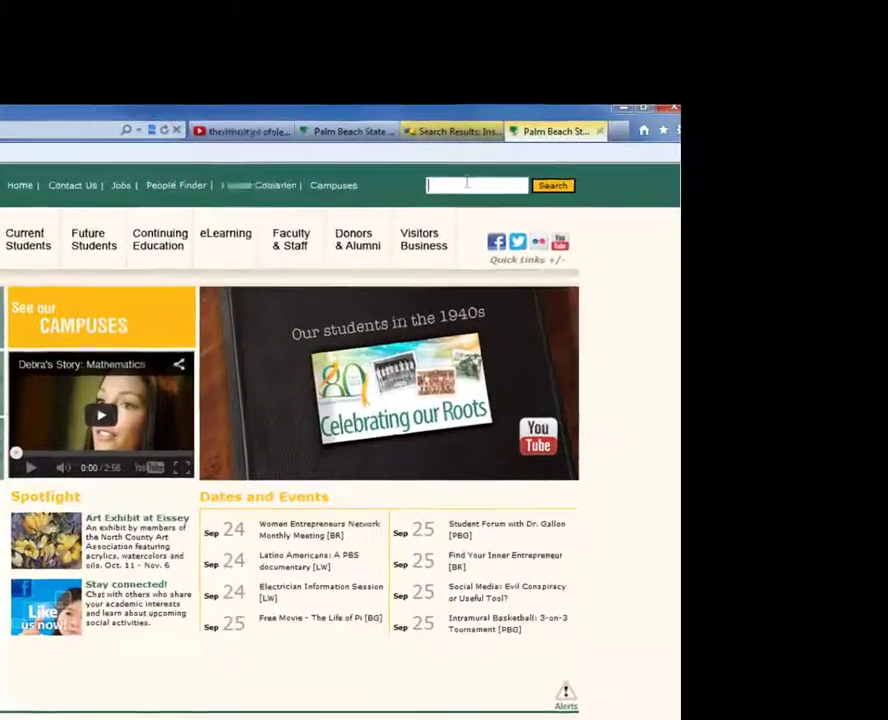
Search the site for 'Institute of Excellence Training' and open the Program Development and Training result.
text(Institute)
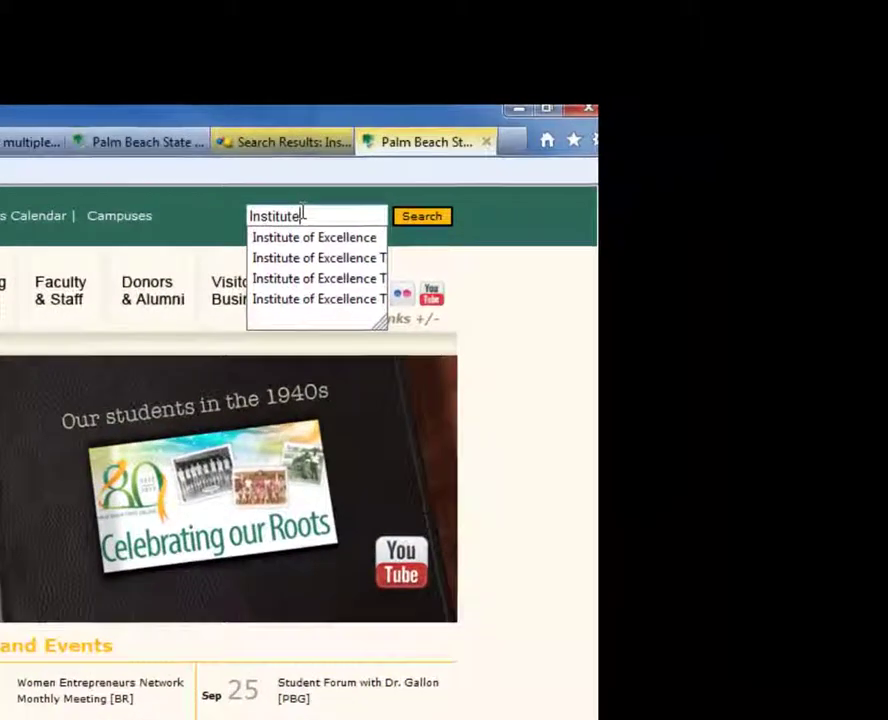
text( of Excellenc)
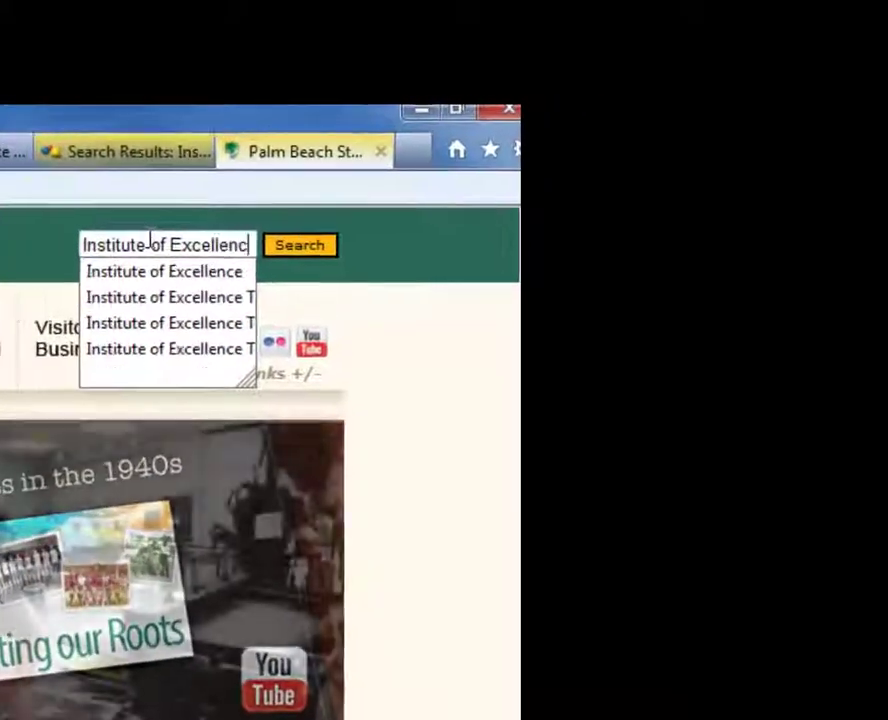
text(e Training)
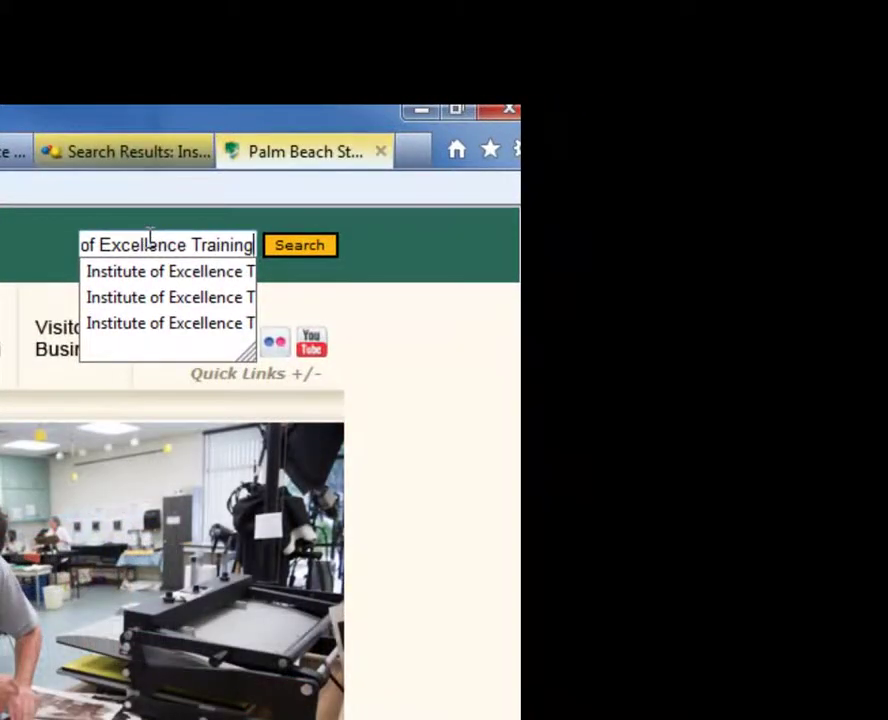
click(297, 247)
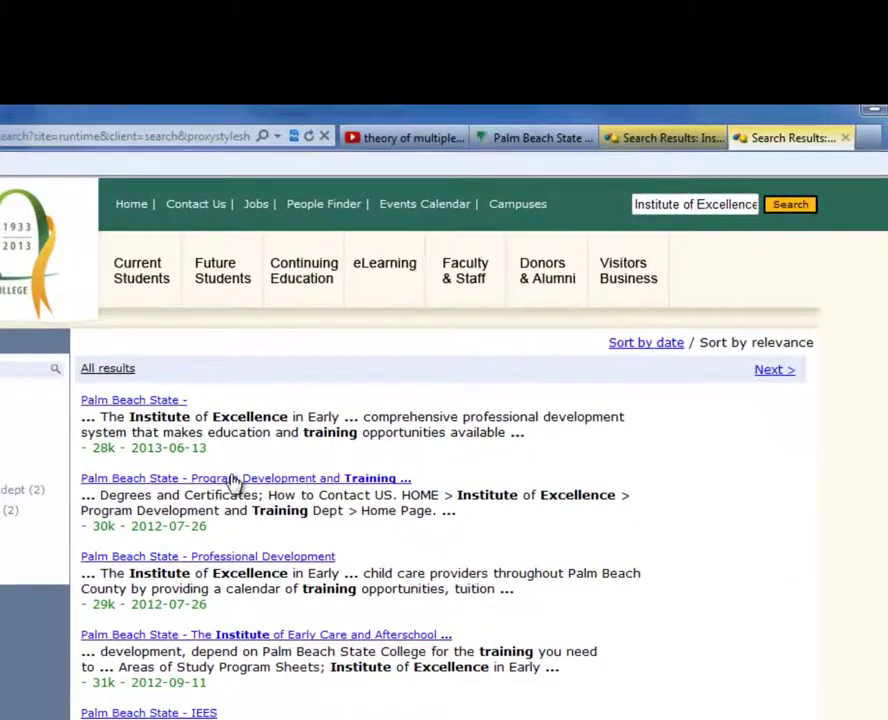
click(231, 481)
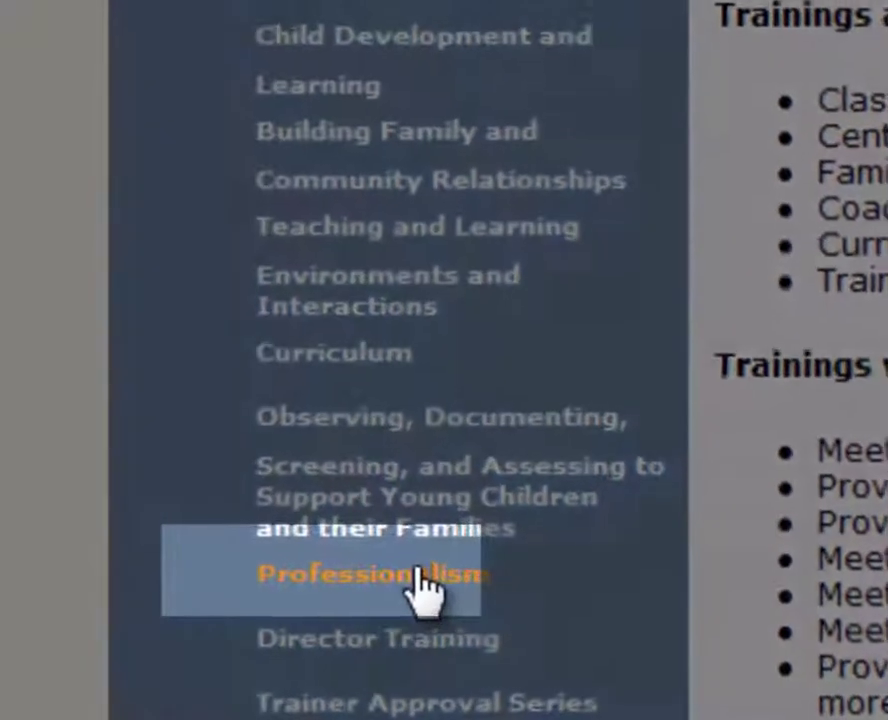
Open the Professionalism page and look over its Fall 2013 course list, starting with HEO0236 Communities of Practice.
click(397, 565)
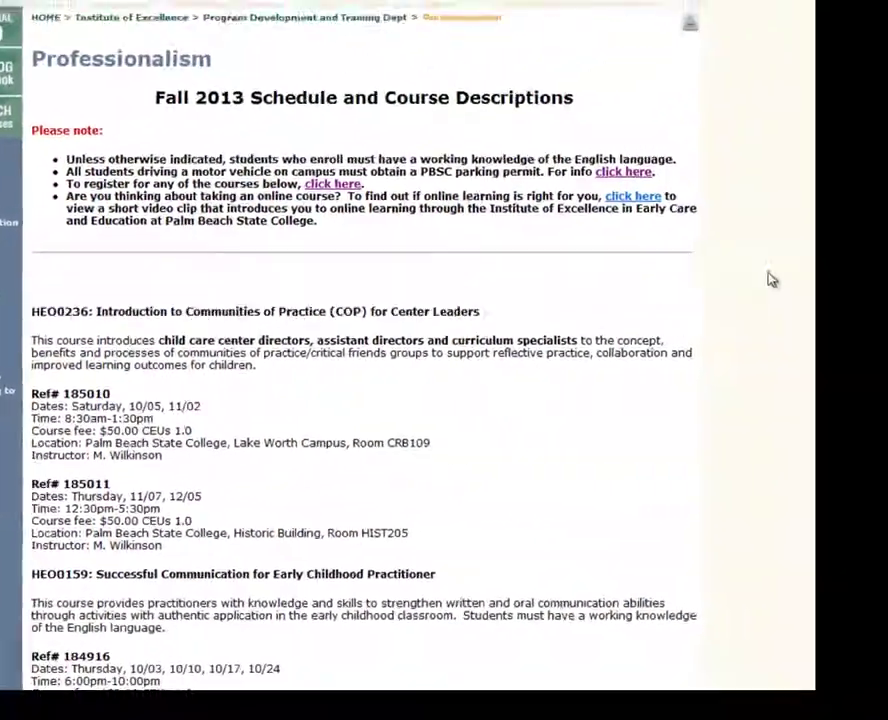
scroll(652, 290, down, 3)
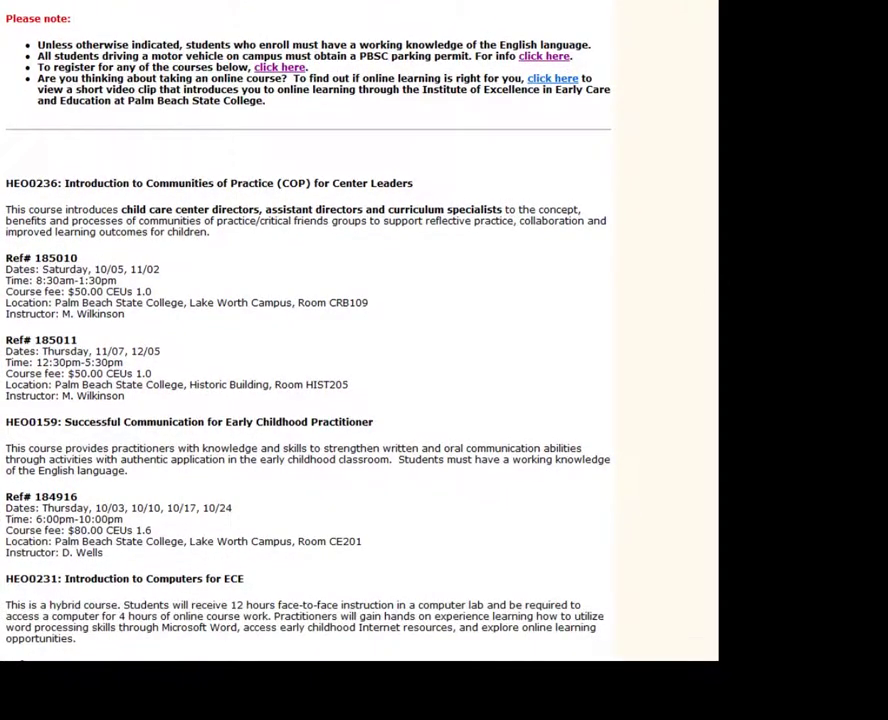
scroll(308, 330, down, 2)
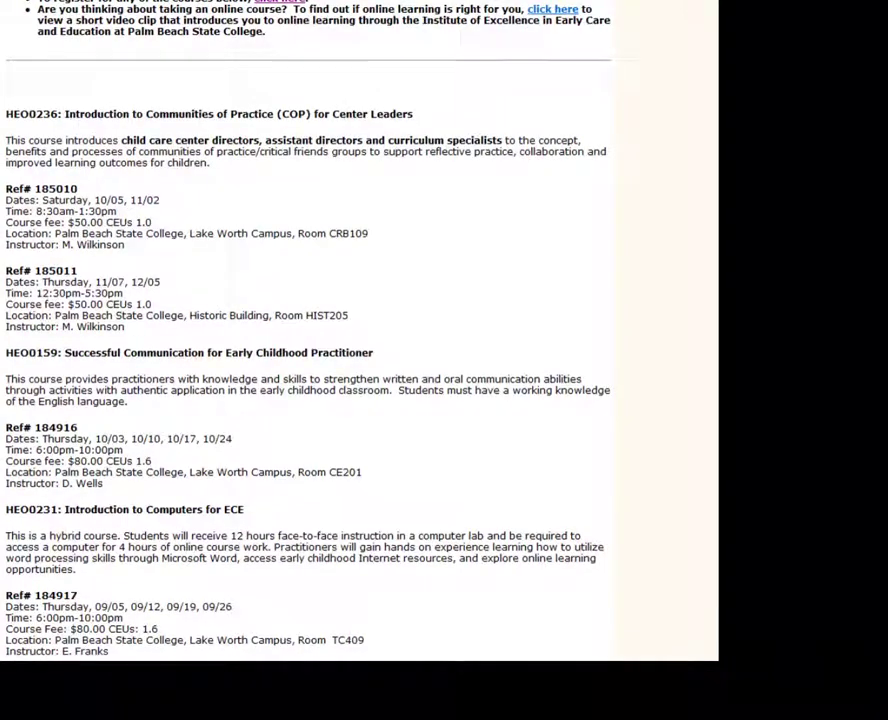
scroll(308, 330, up, 1)
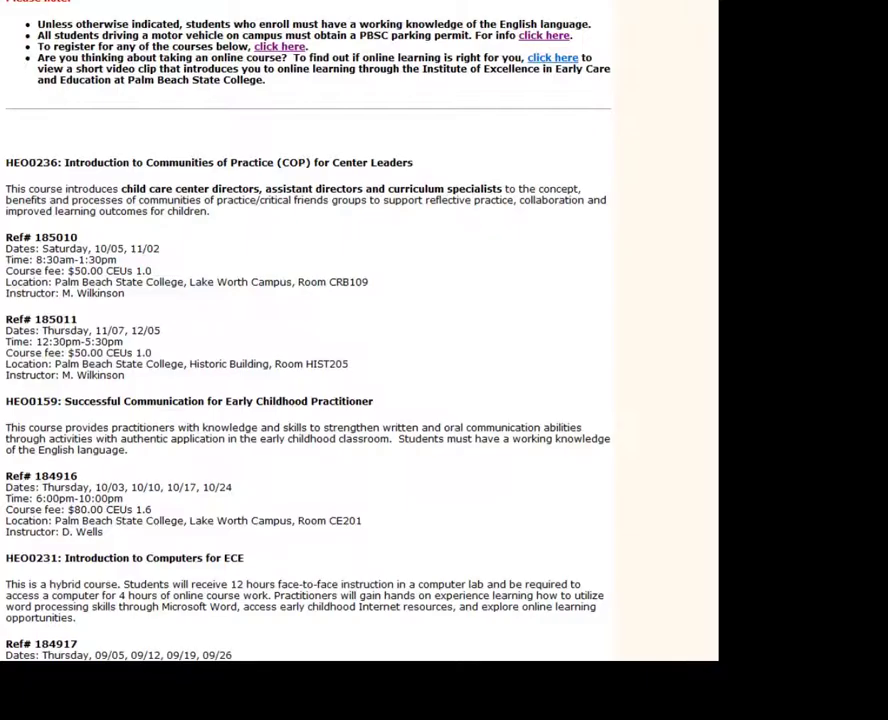
scroll(310, 330, up, 2)
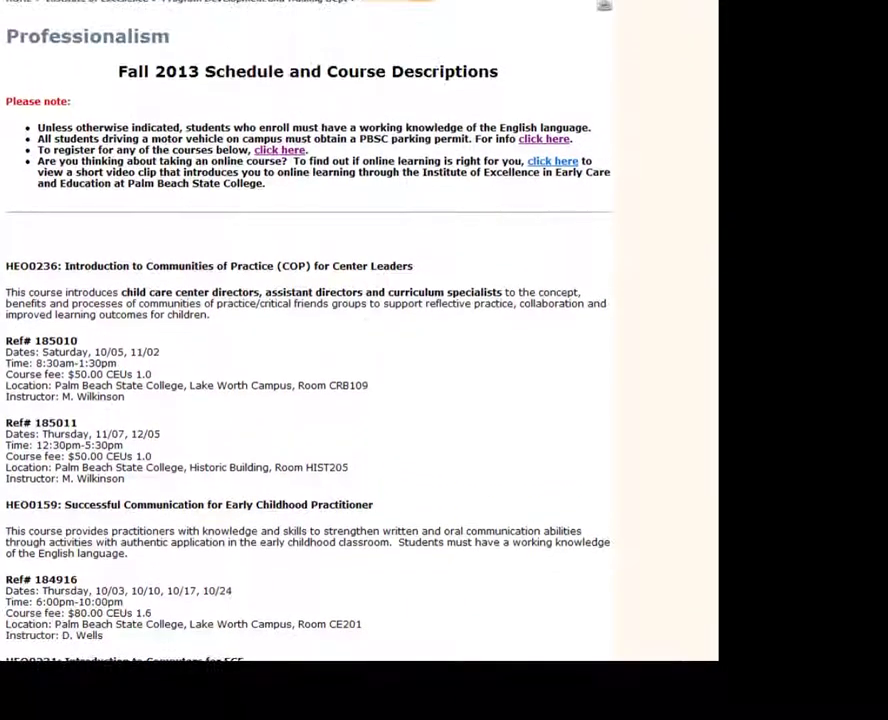
scroll(310, 330, up, 1)
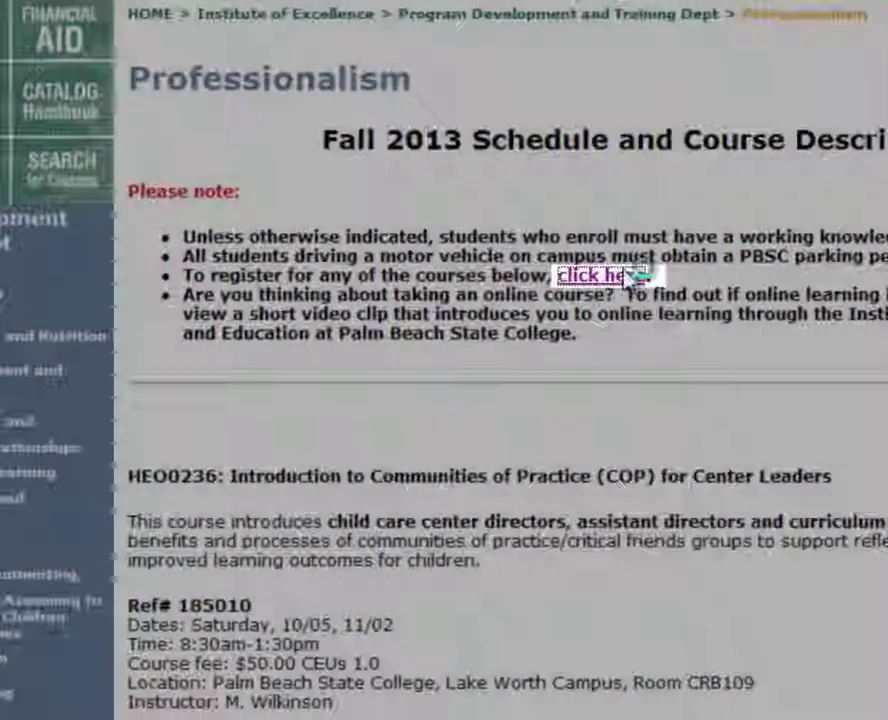
Follow the registration 'click here' link, then the PantherWeb link, to reach the student login.
click(630, 276)
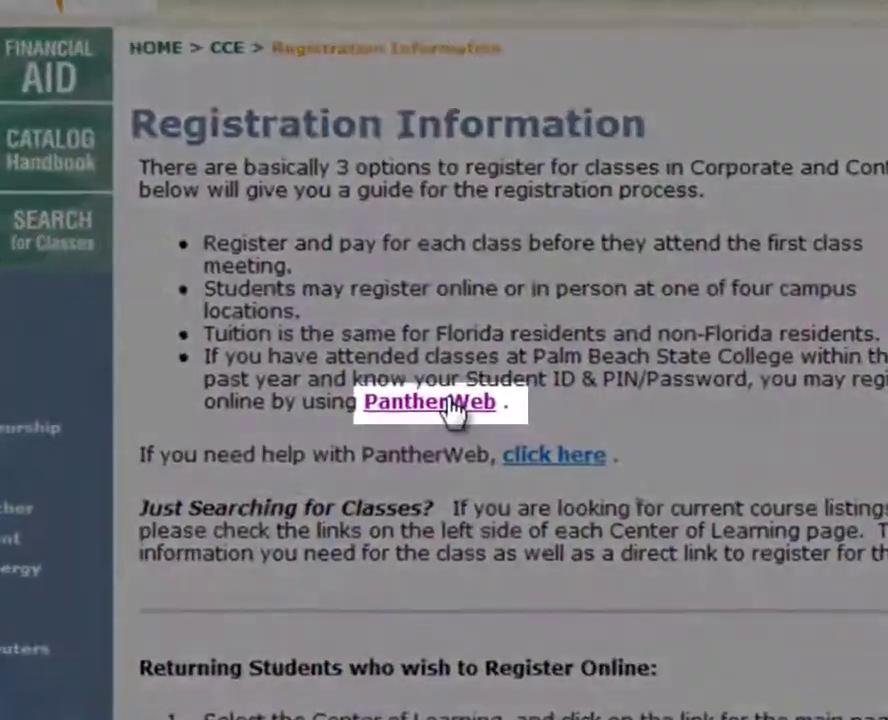
click(452, 404)
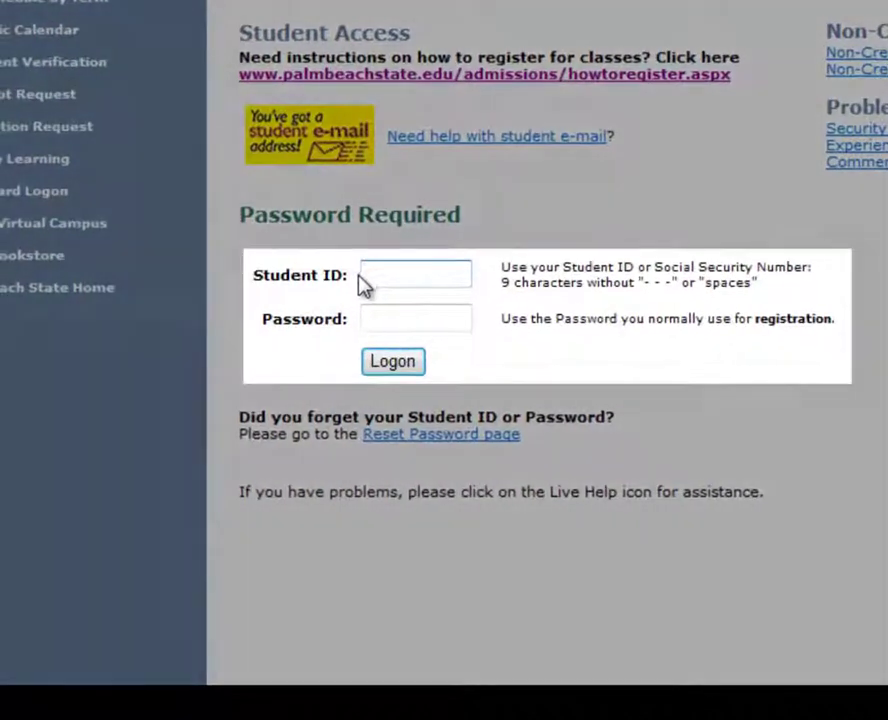
Log in to PantherWeb with the student ID and password.
click(364, 283)
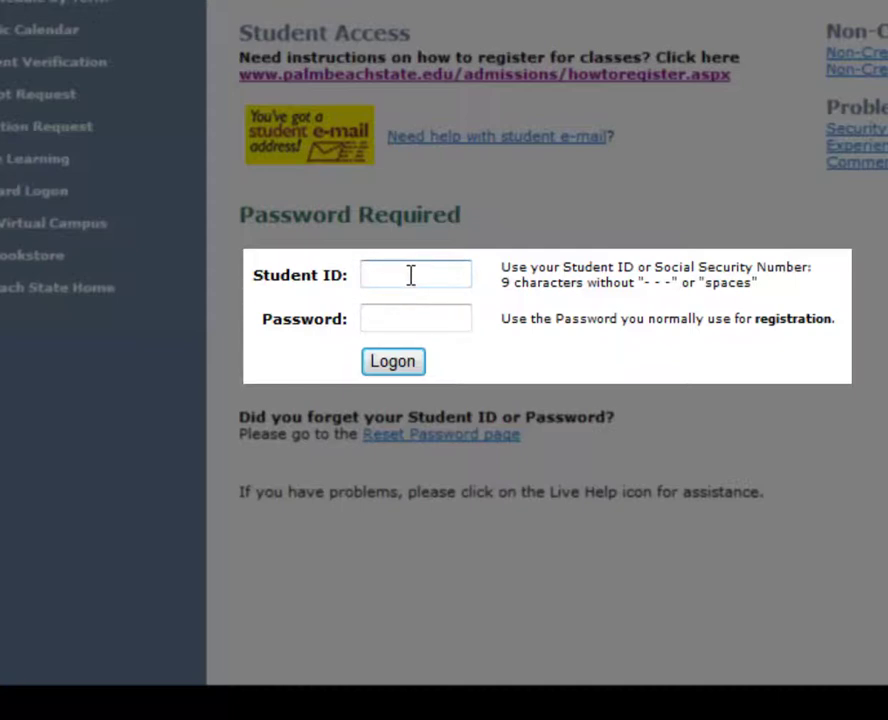
text(123456789)
key(Tab)
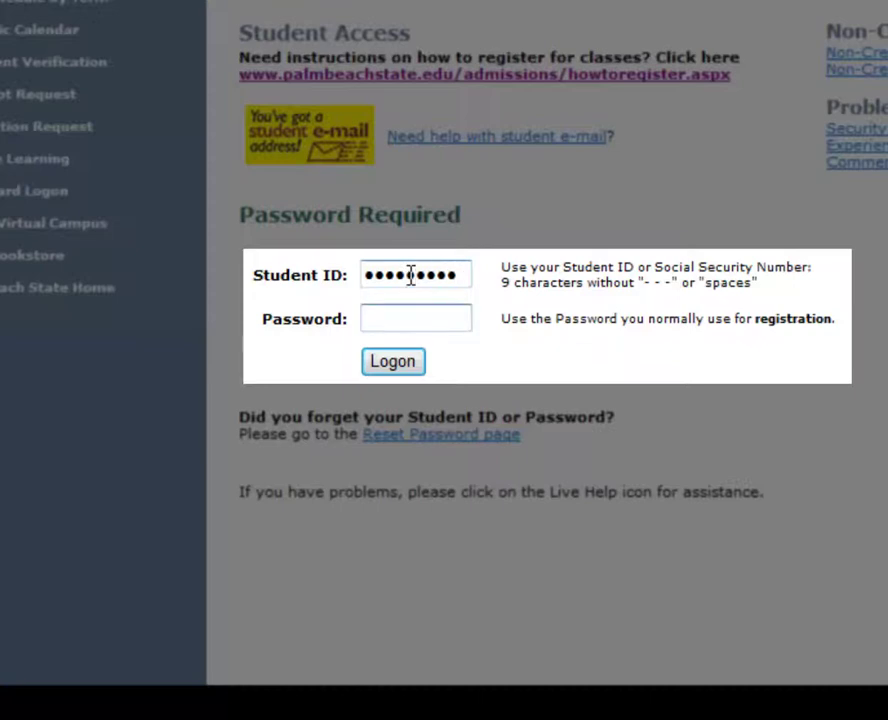
text(passwo)
click(401, 366)
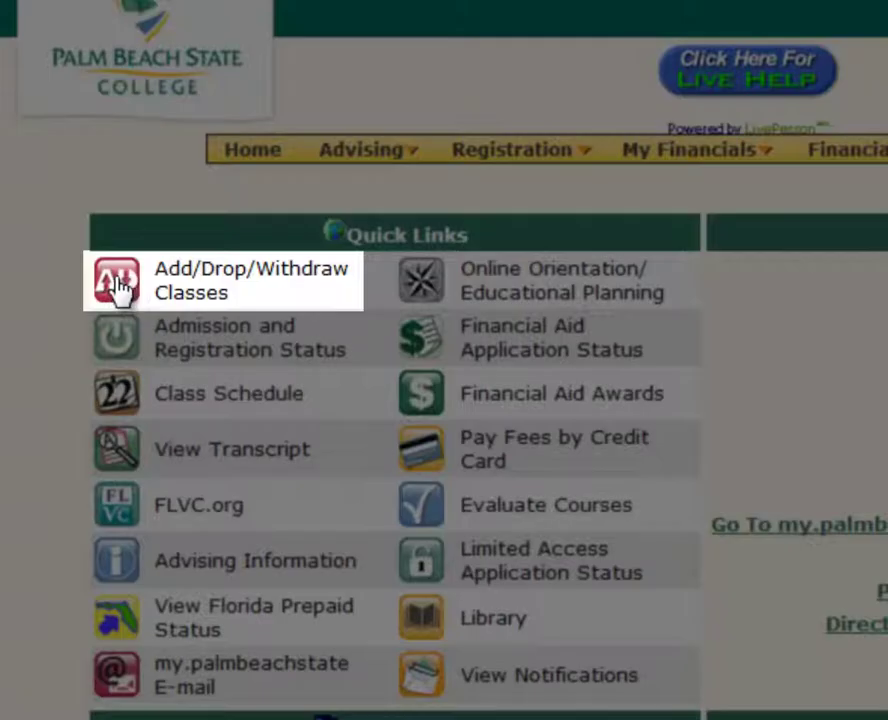
Select Fall Term 2013 under Add/Drop/Withdraw Classes and bring up the class search form.
click(117, 280)
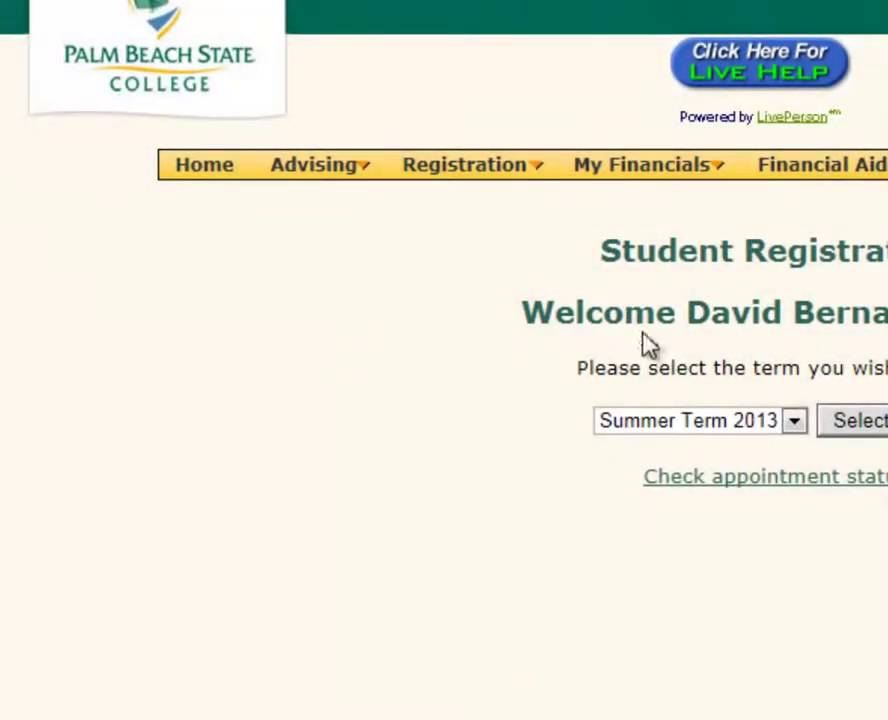
click(794, 422)
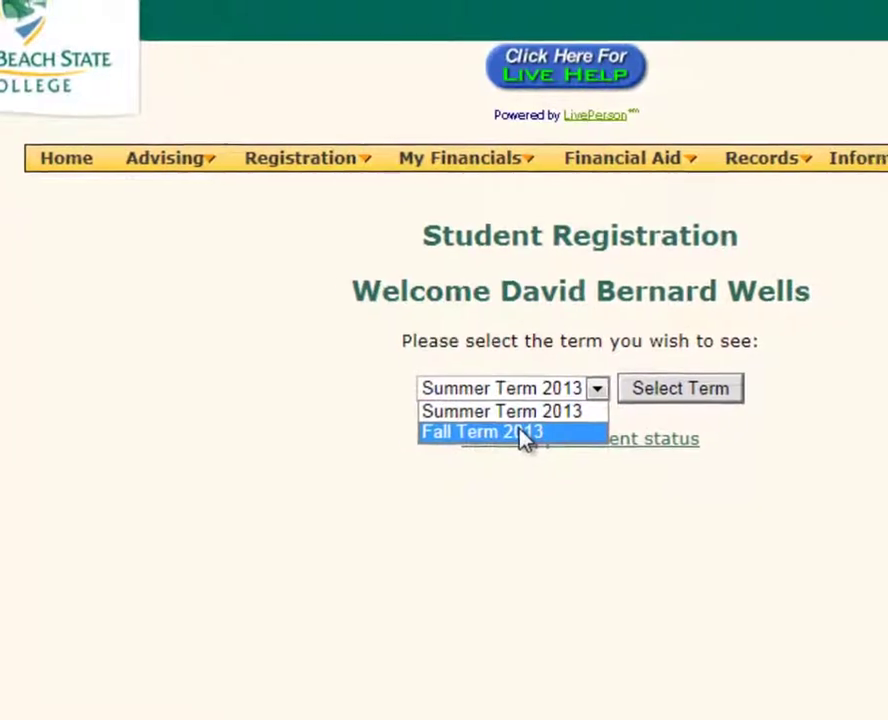
click(522, 433)
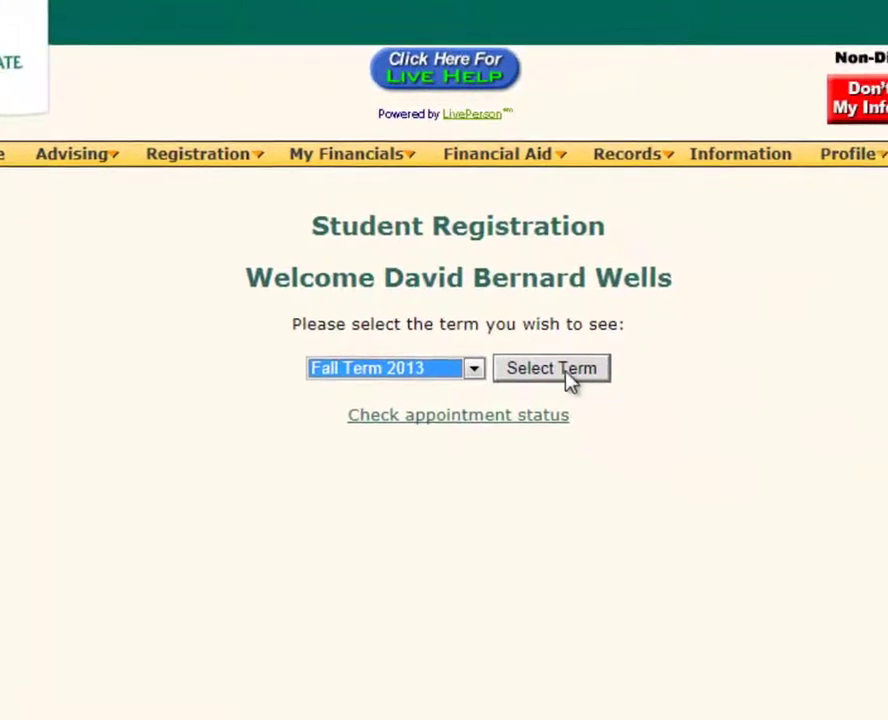
click(584, 369)
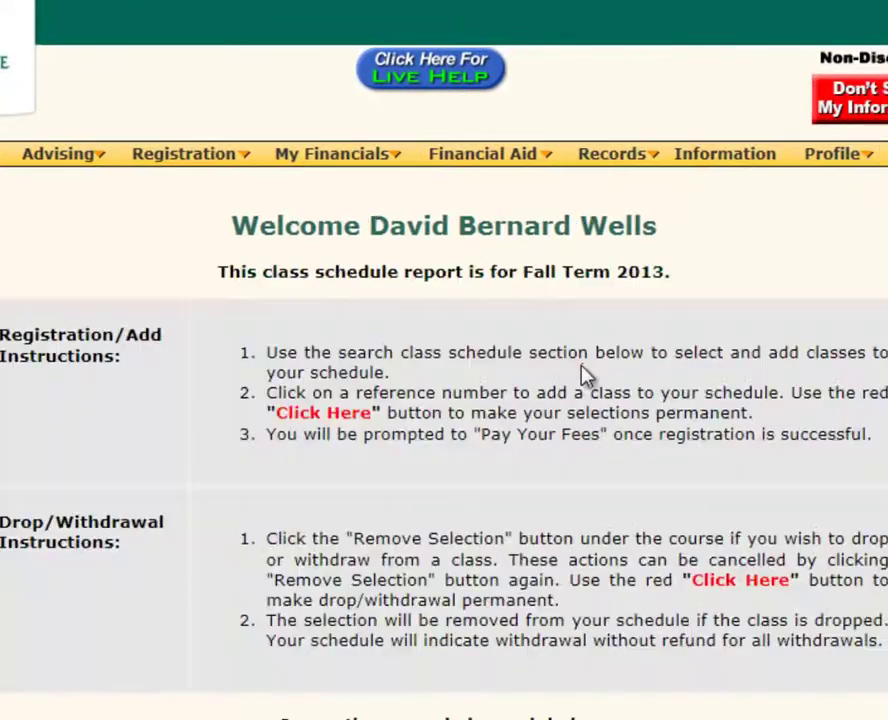
scroll(444, 400, down, 3)
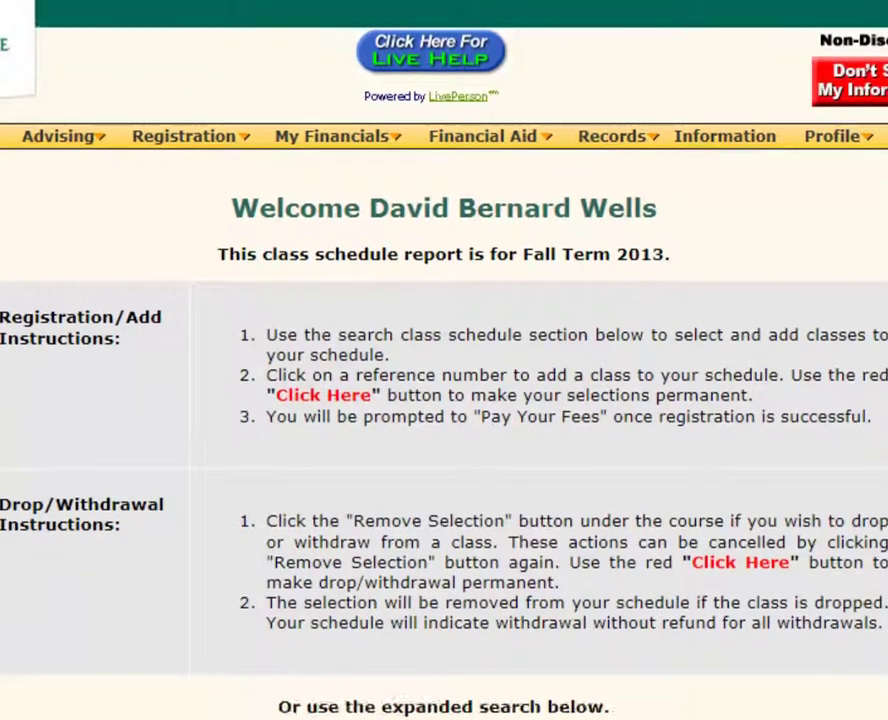
scroll(444, 400, down, 6)
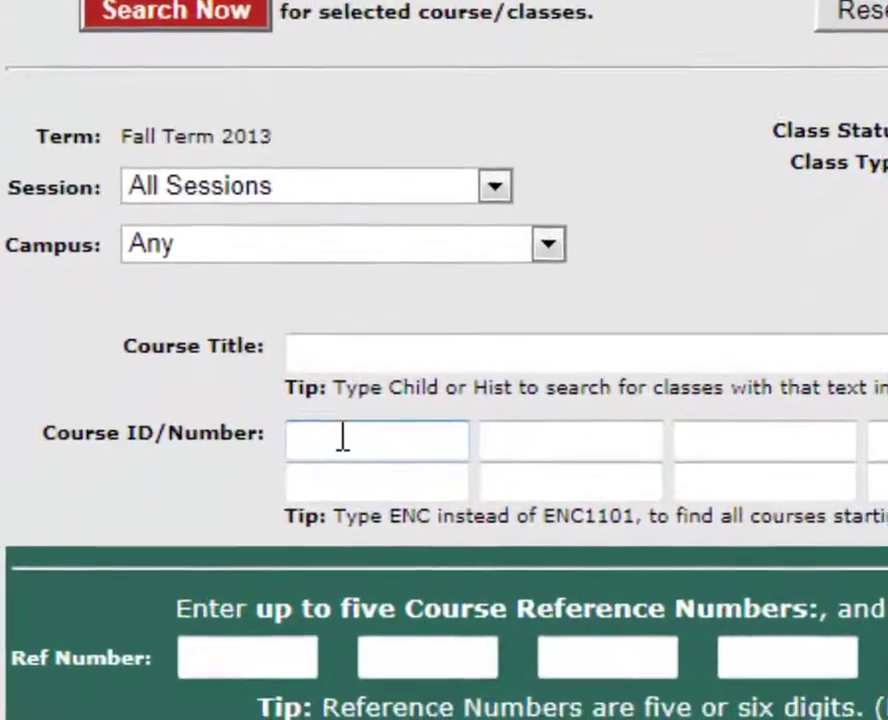
Search Course ID HEO0236 and add class 185010 to the Fall 2013 schedule.
click(276, 547)
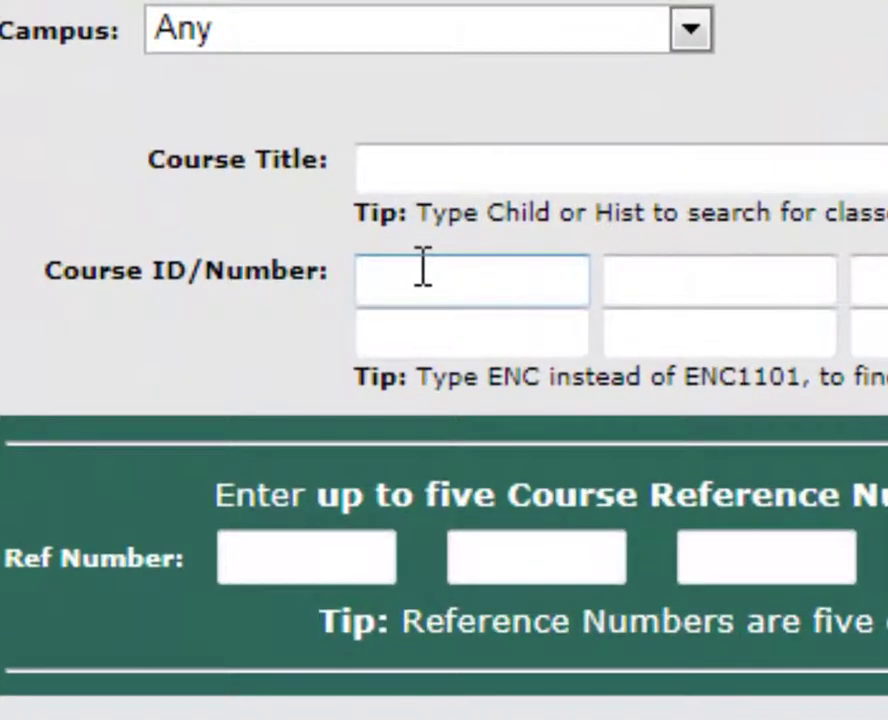
text(HEO02)
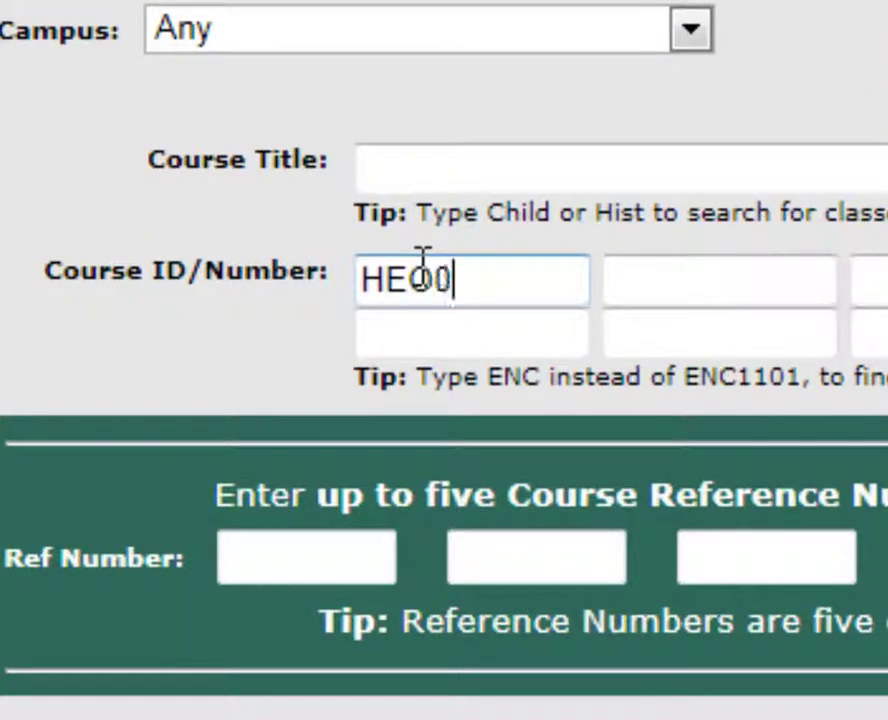
text(36)
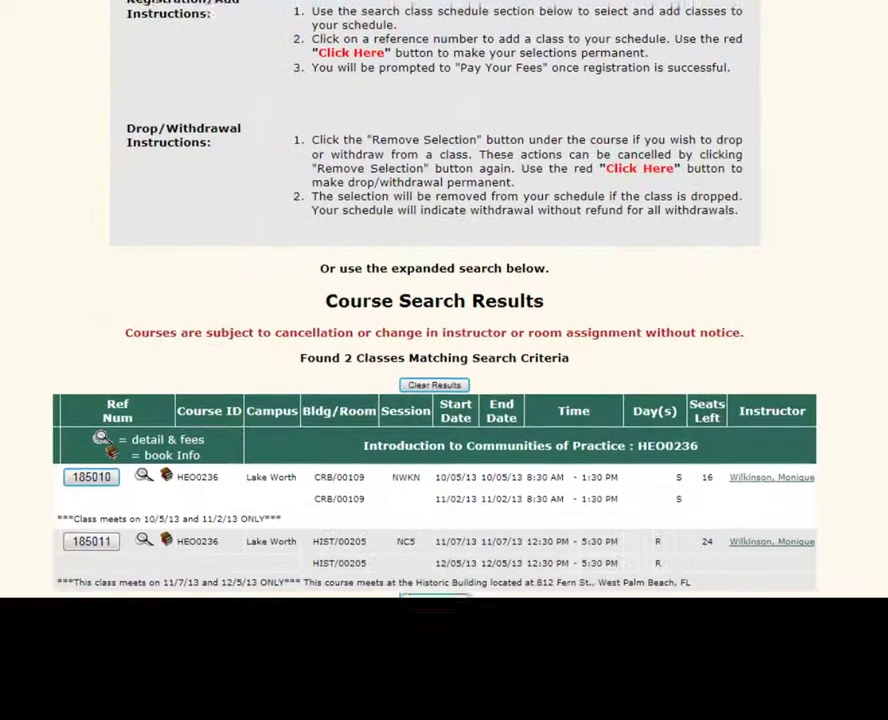
scroll(434, 300, down, 3)
scroll(434, 300, down, 3)
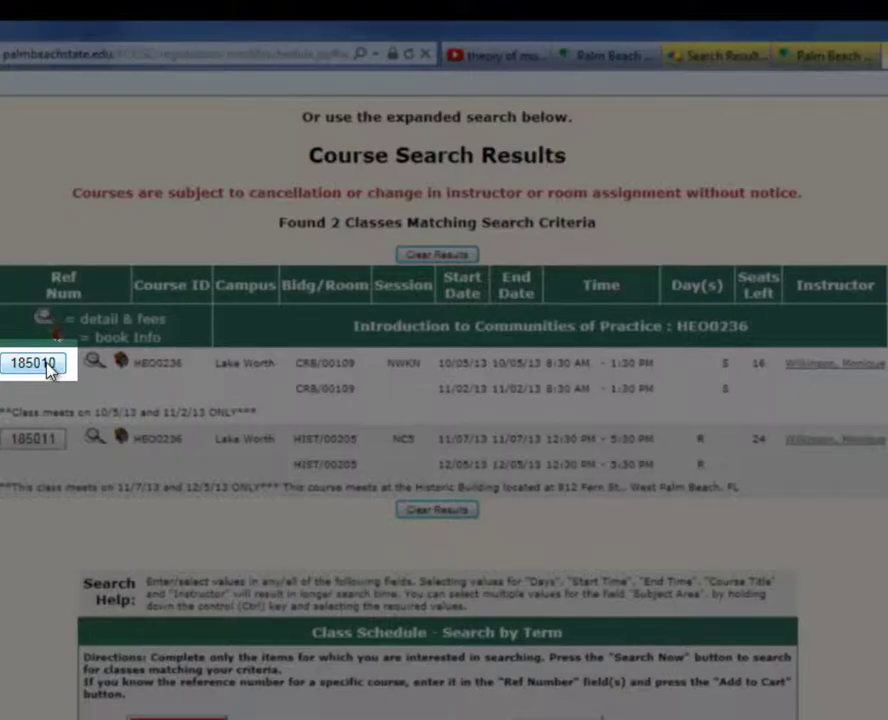
click(36, 363)
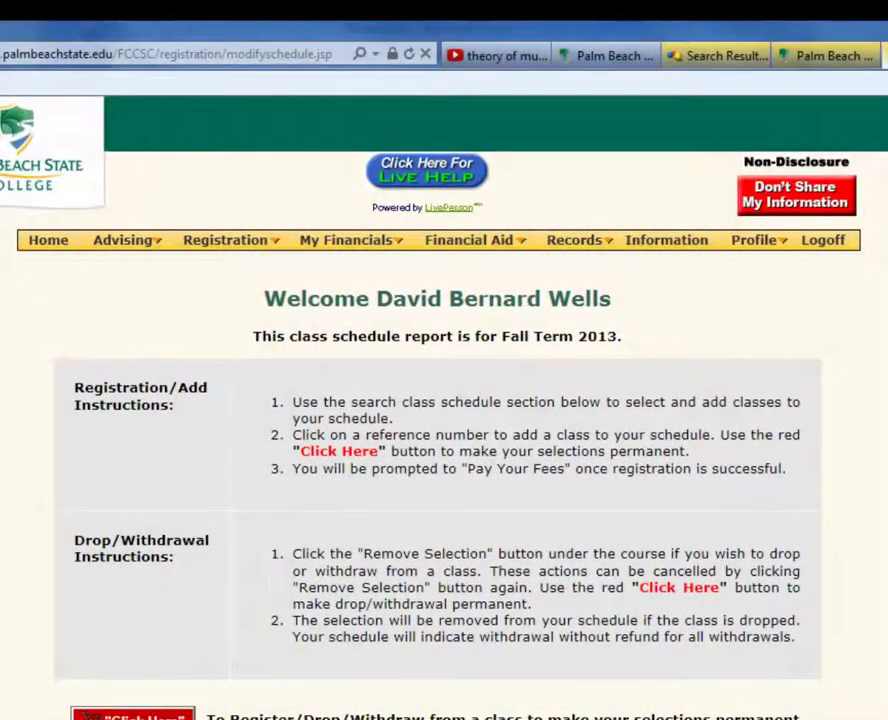
scroll(50, 372, down, 2)
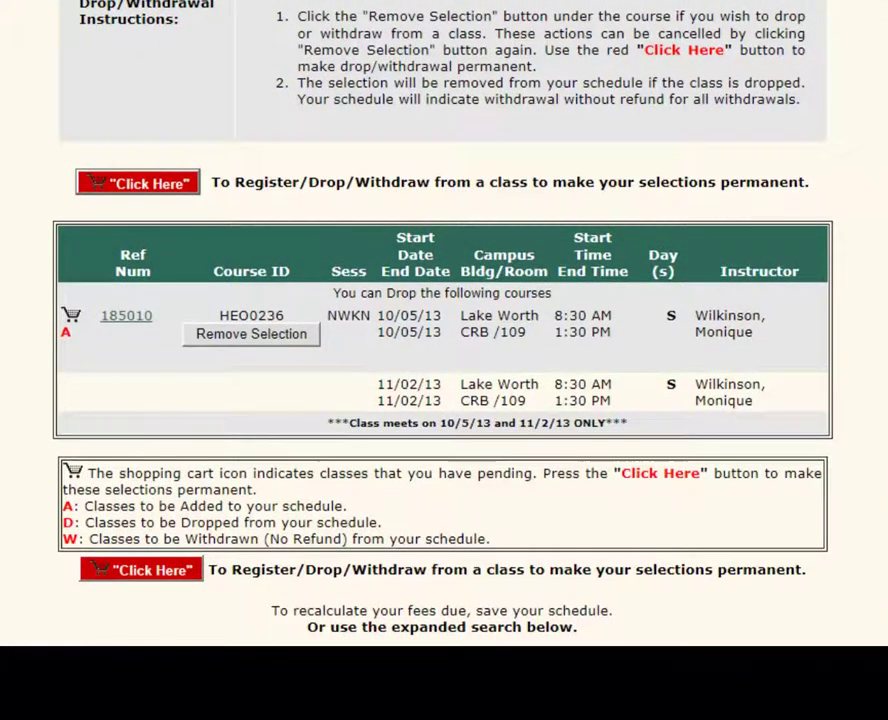
scroll(444, 330, down, 2)
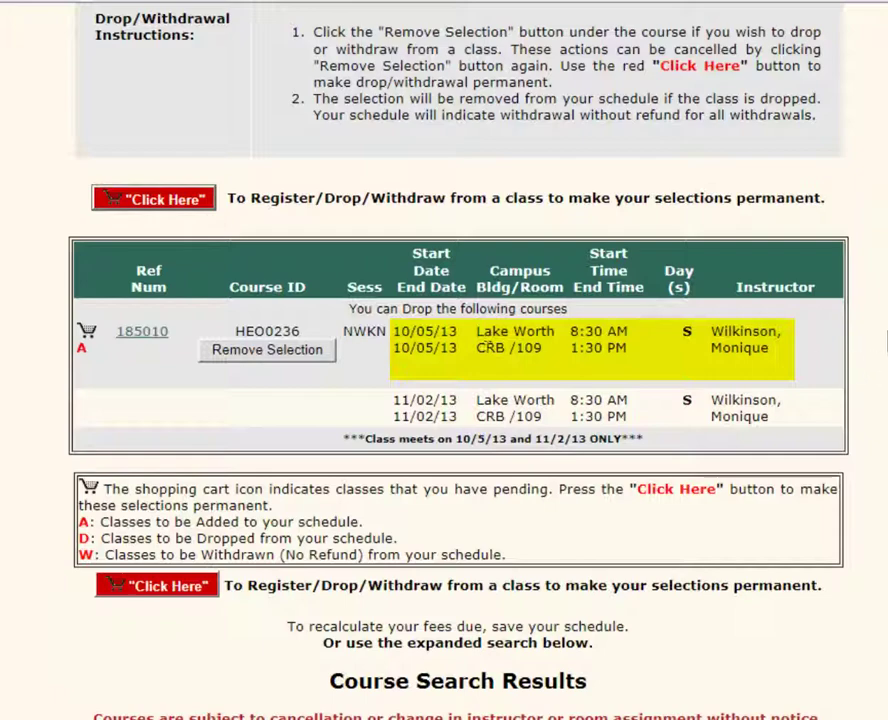
scroll(487, 348, down, 1)
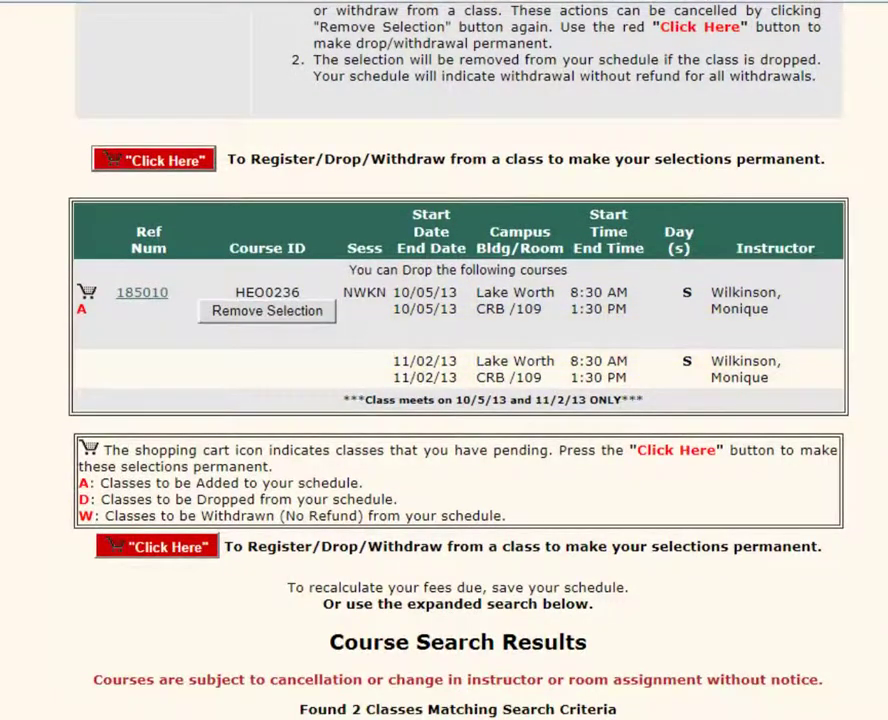
scroll(444, 360, down, 2)
scroll(444, 360, up, 1)
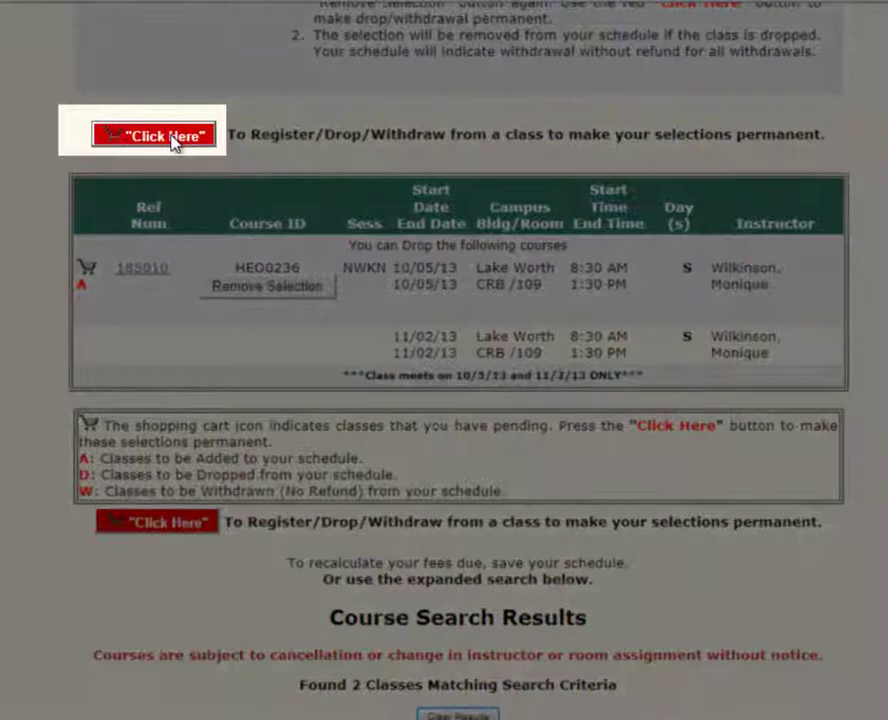
Register the pending HEO0236 class 185010 and locate the View/Print Schedule and Fees link.
click(172, 135)
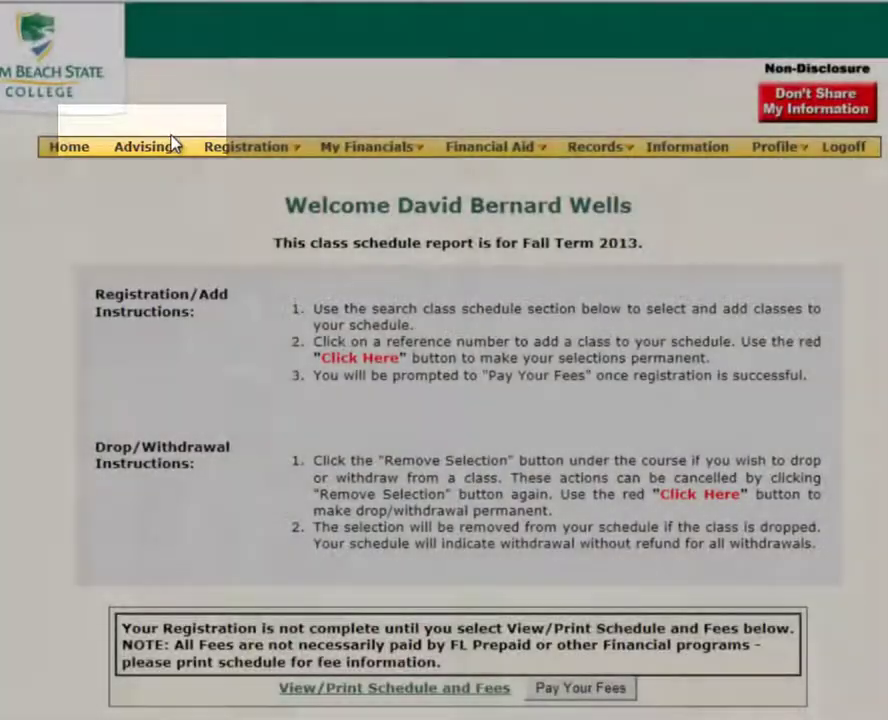
scroll(444, 400, down, 3)
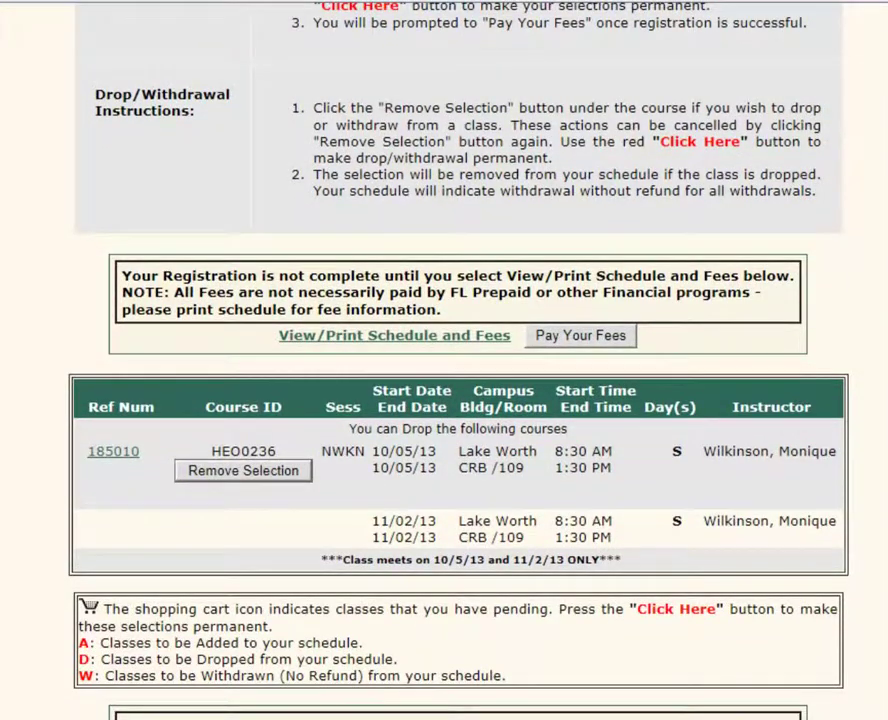
scroll(444, 360, down, 1)
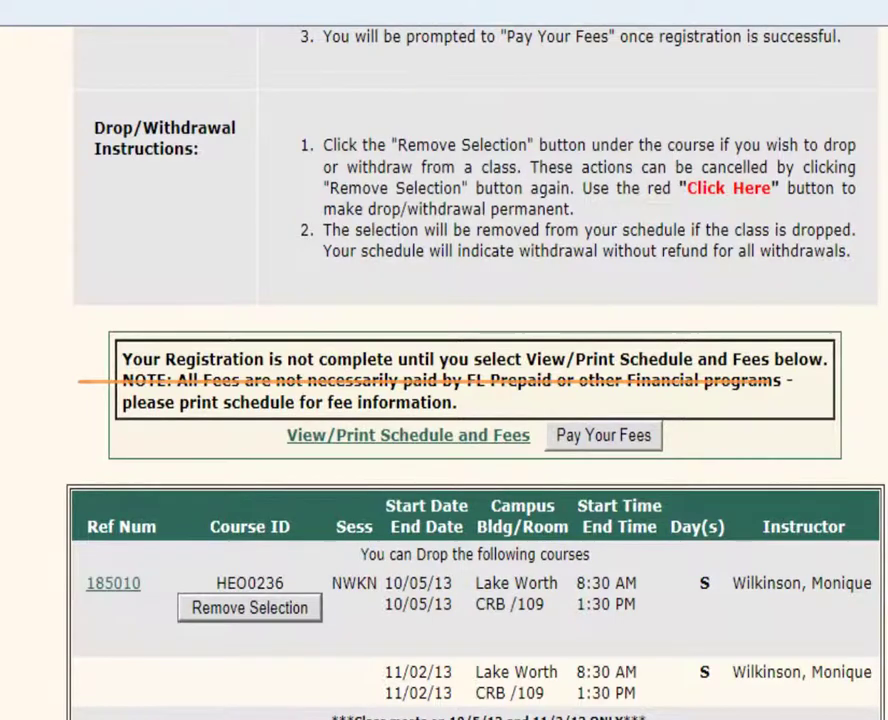
scroll(444, 400, down, 1)
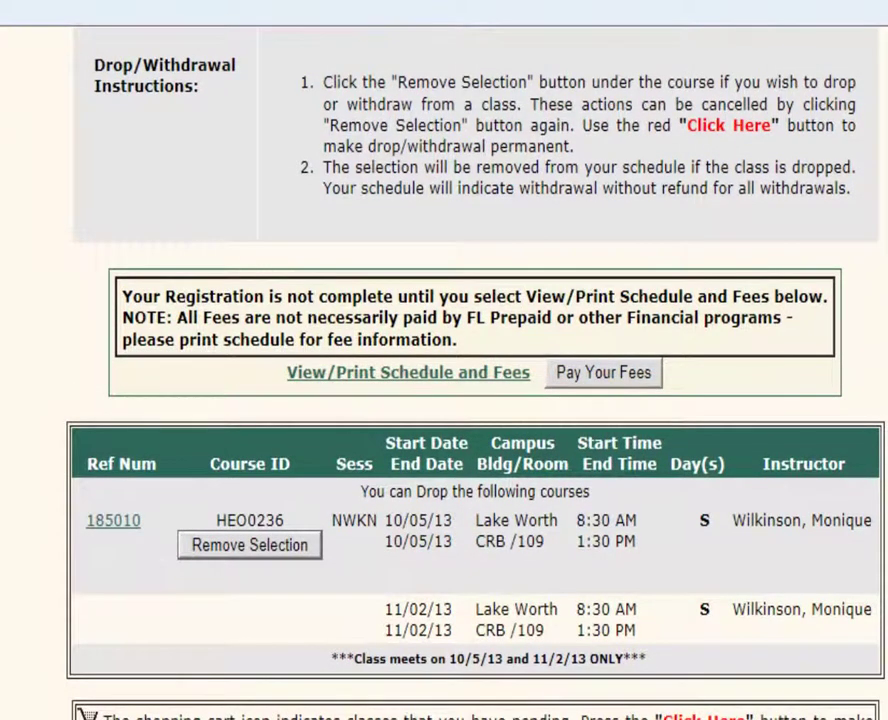
scroll(444, 400, down, 1)
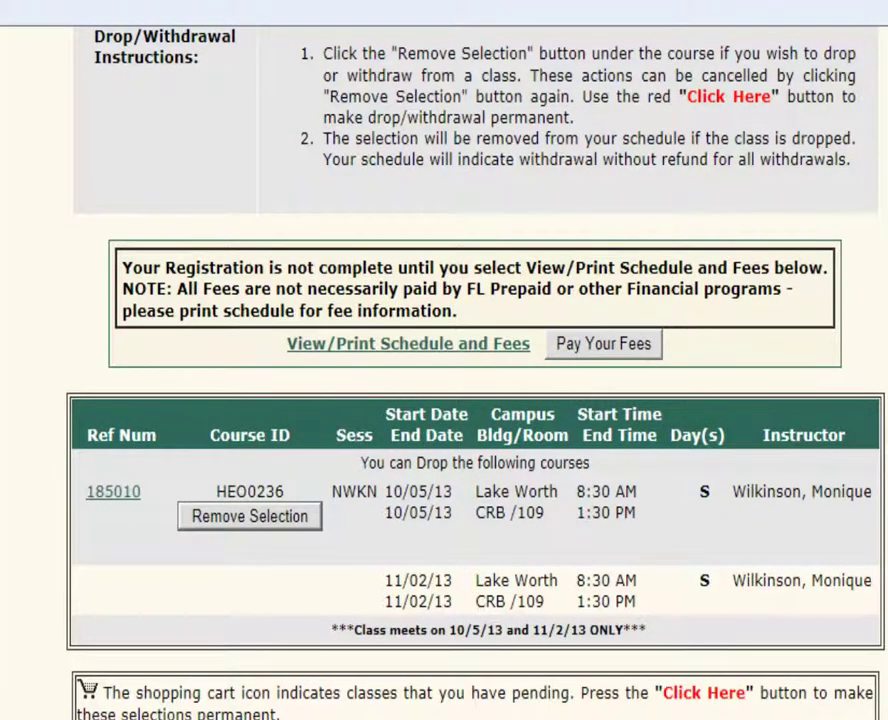
scroll(444, 400, down, 3)
scroll(444, 400, down, 1)
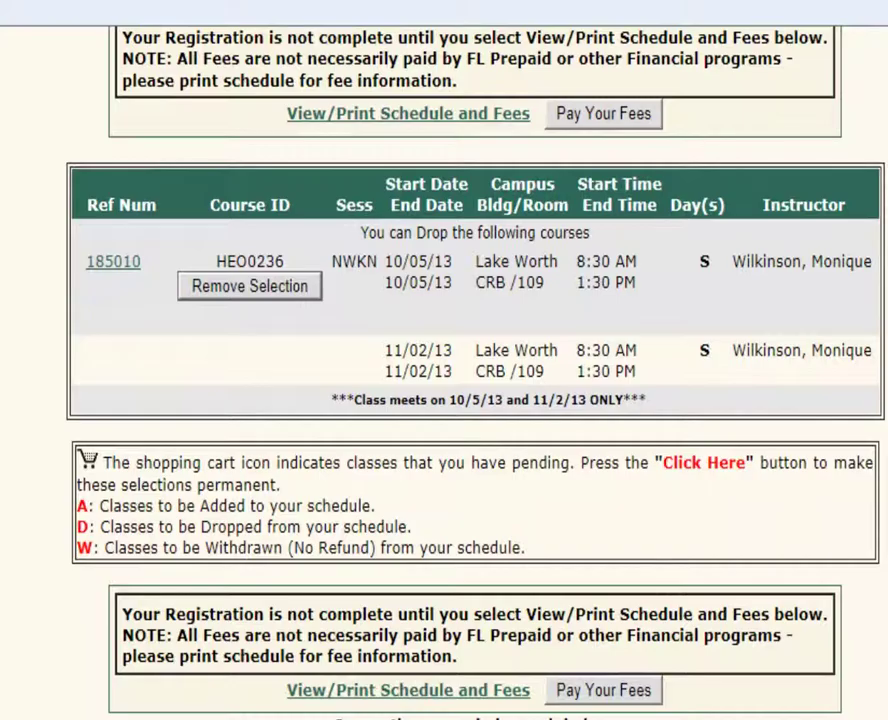
scroll(444, 400, down, 10)
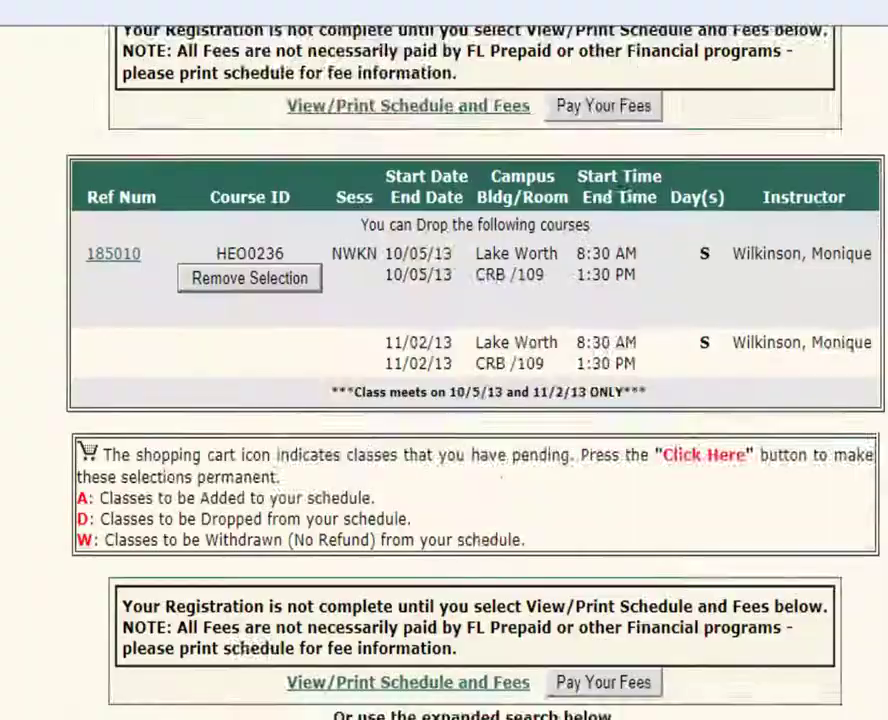
scroll(444, 400, up, 5)
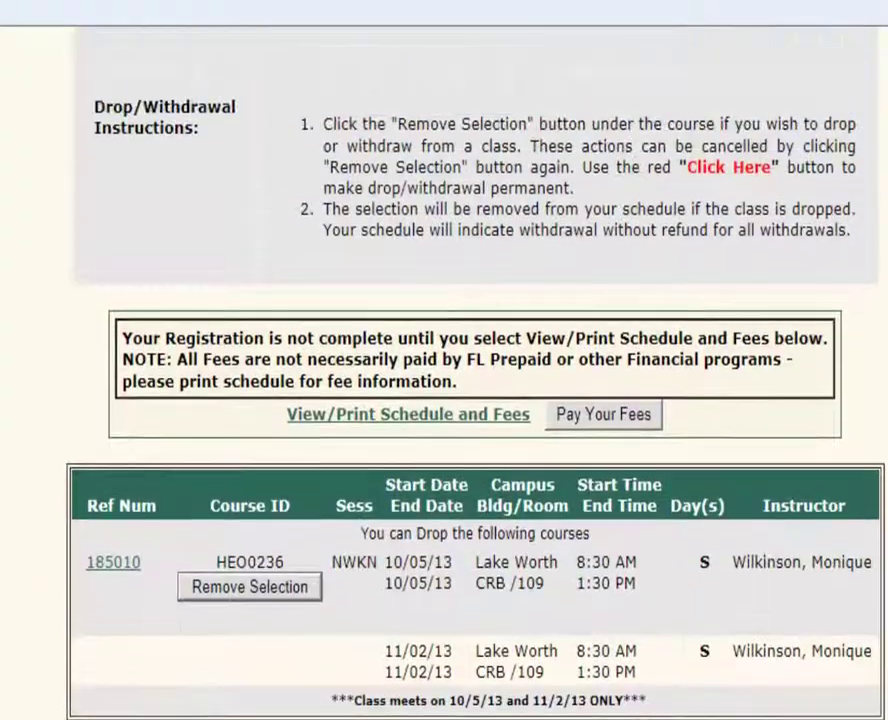
Open the View/Print Schedule and Fees report showing HEO0236 Intro Comm Practice, 10.0 hours at Lake Worth.
click(450, 426)
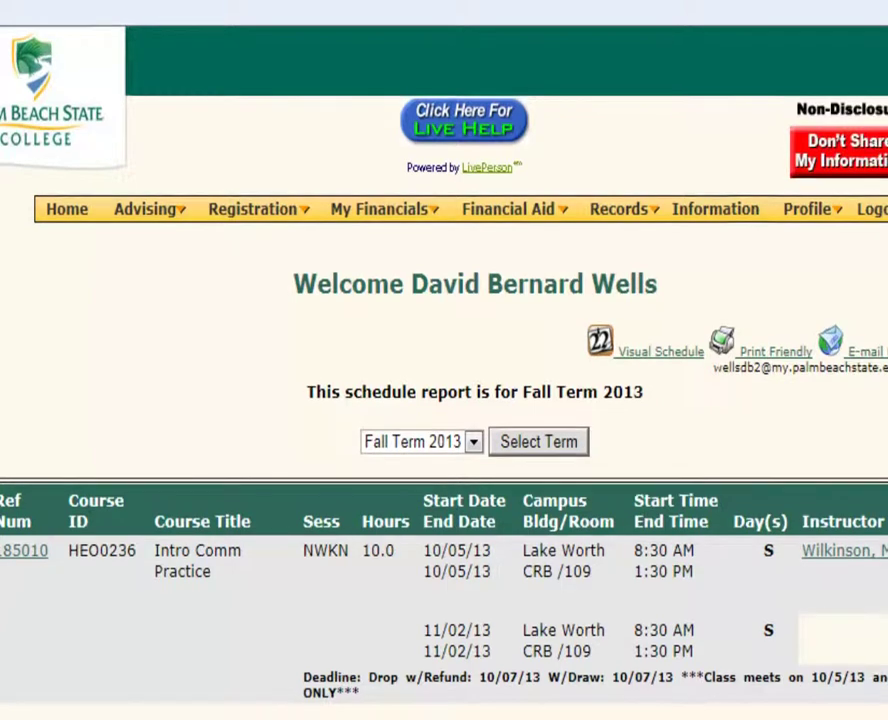
scroll(444, 400, down, 1)
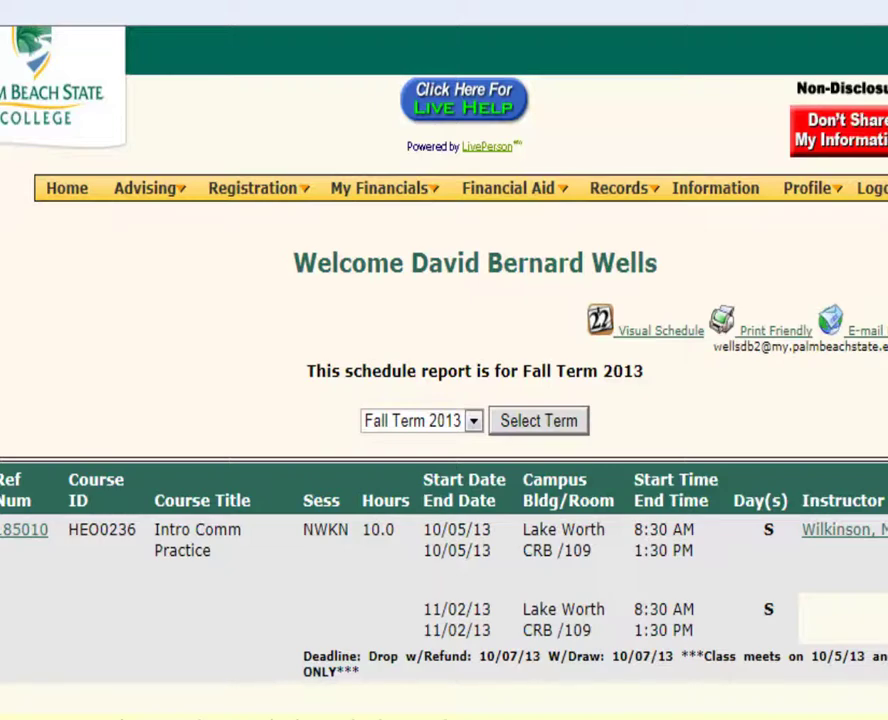
scroll(444, 400, down, 1)
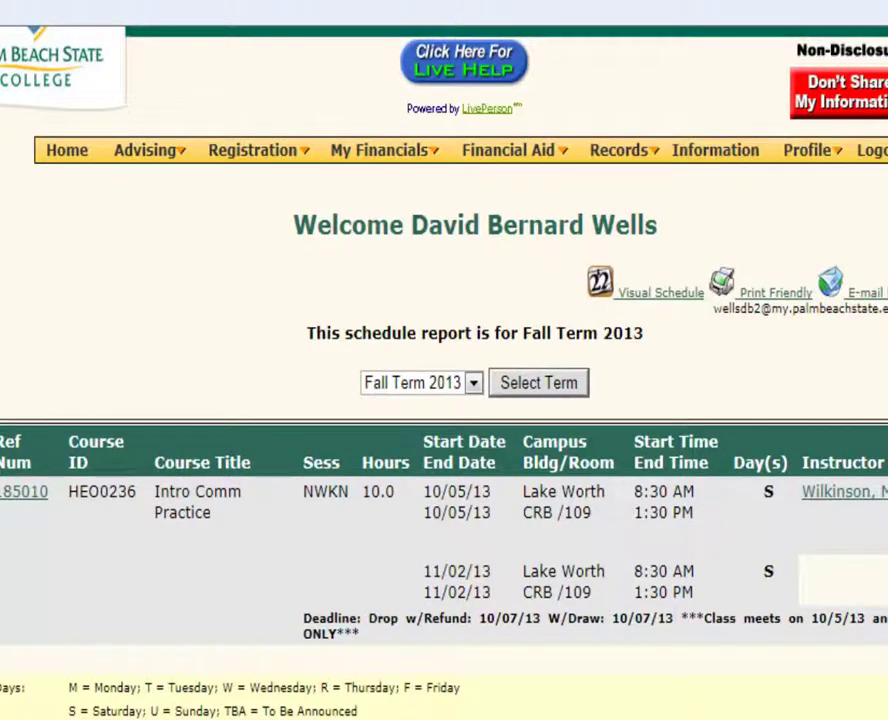
scroll(444, 400, down, 3)
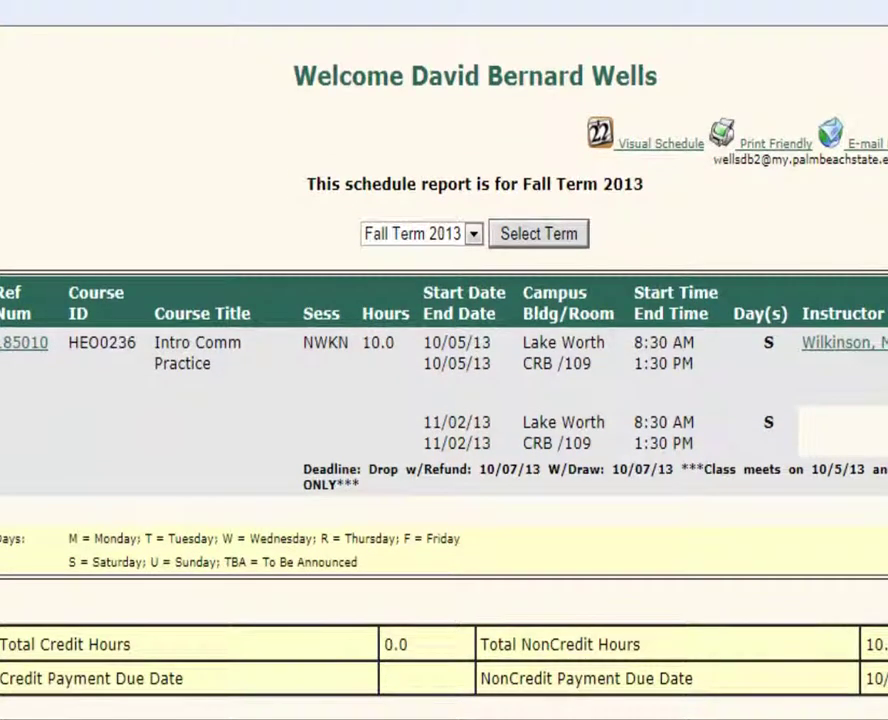
scroll(444, 400, up, 2)
scroll(444, 400, up, 1)
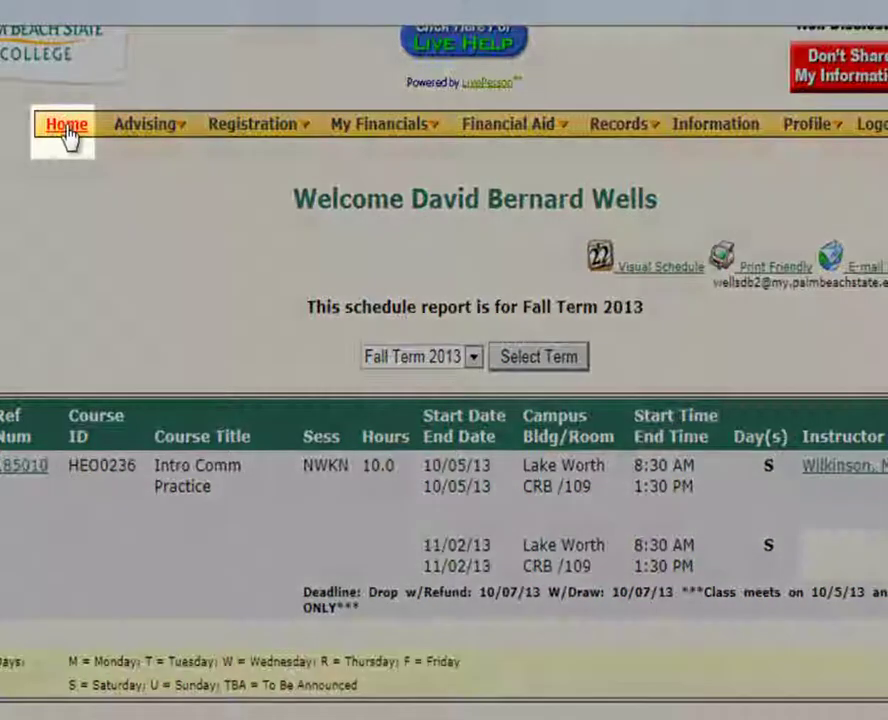
Go Home and reopen Add/Drop/Withdraw Classes for Fall Term 2013.
click(66, 128)
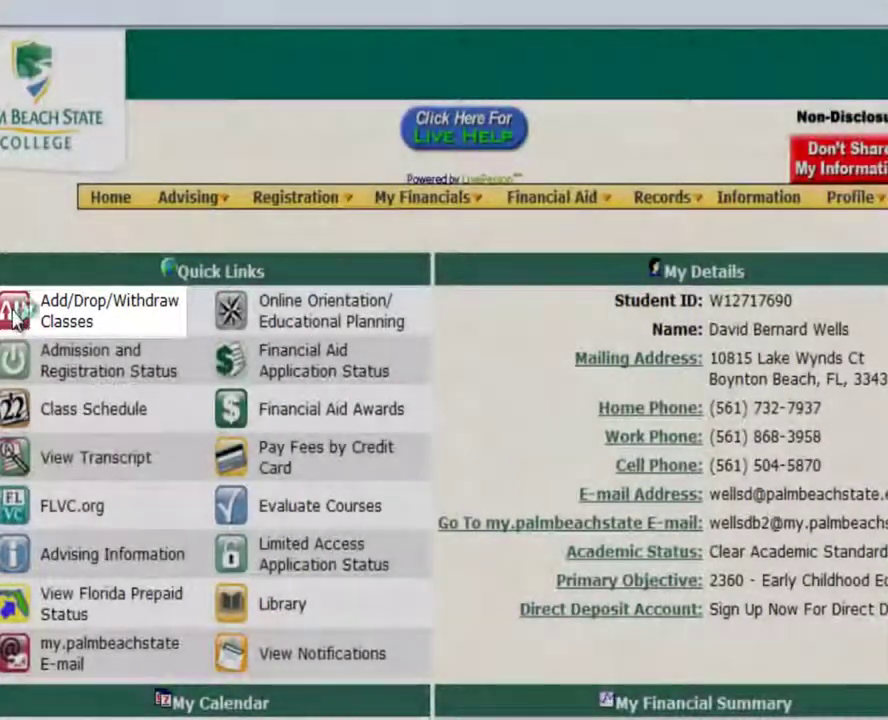
click(14, 315)
click(500, 436)
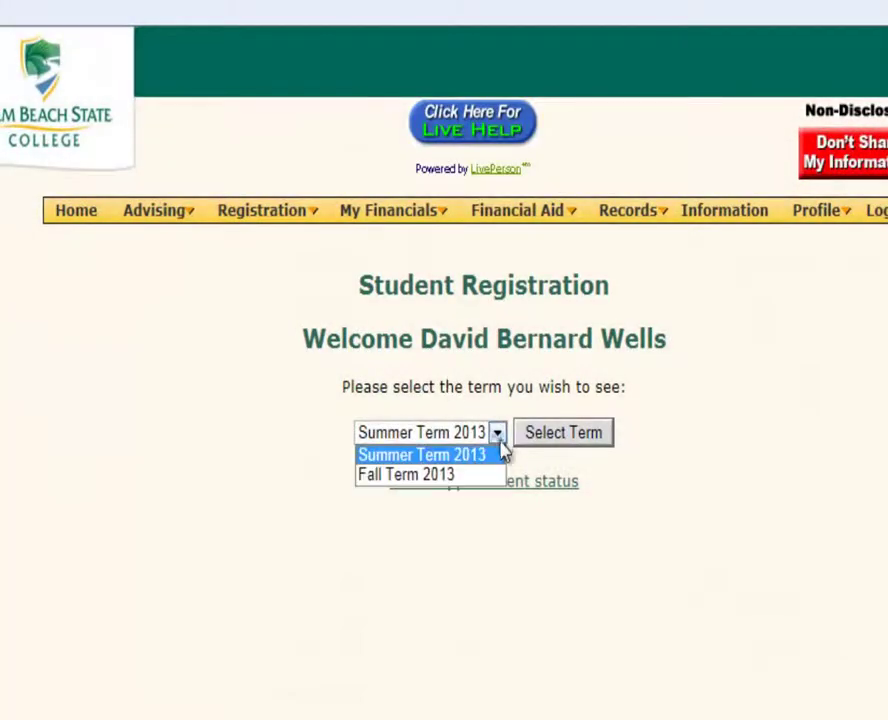
click(452, 480)
click(565, 440)
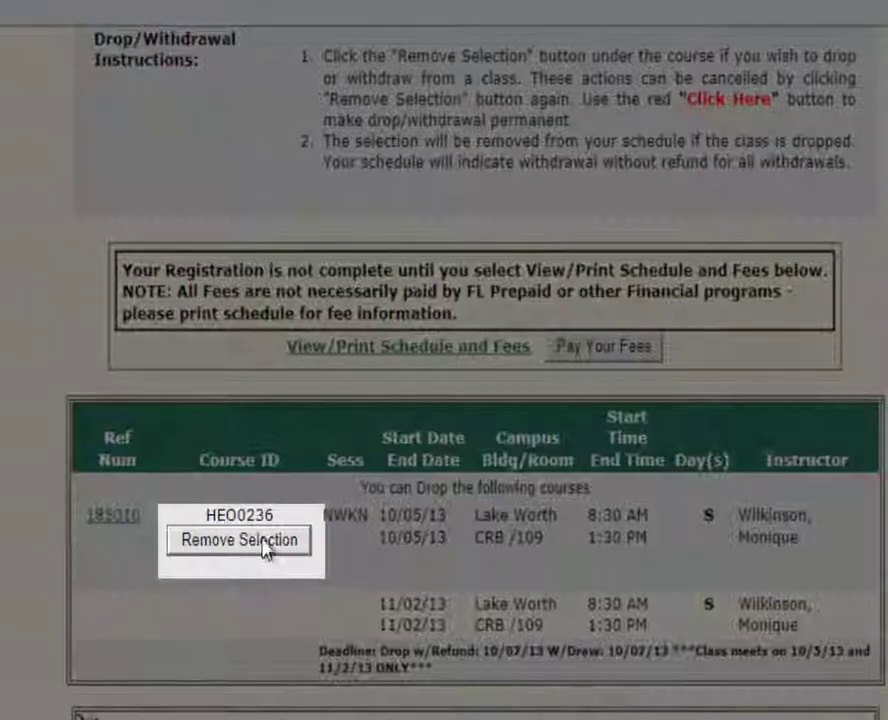
Mark HEO0236 (class 185010) for dropping with Remove Selection.
click(268, 717)
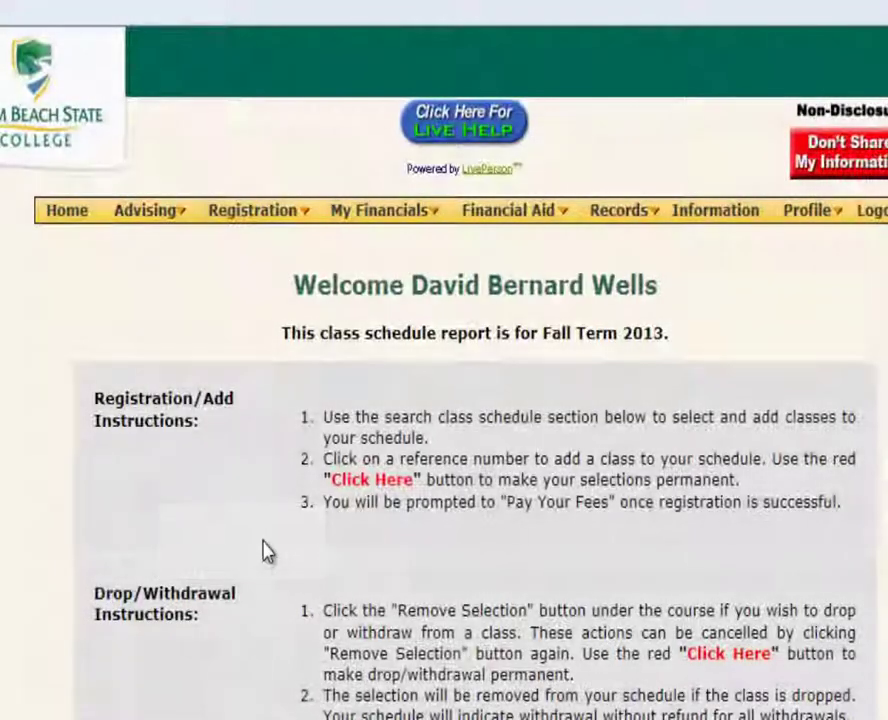
scroll(444, 400, down, 3)
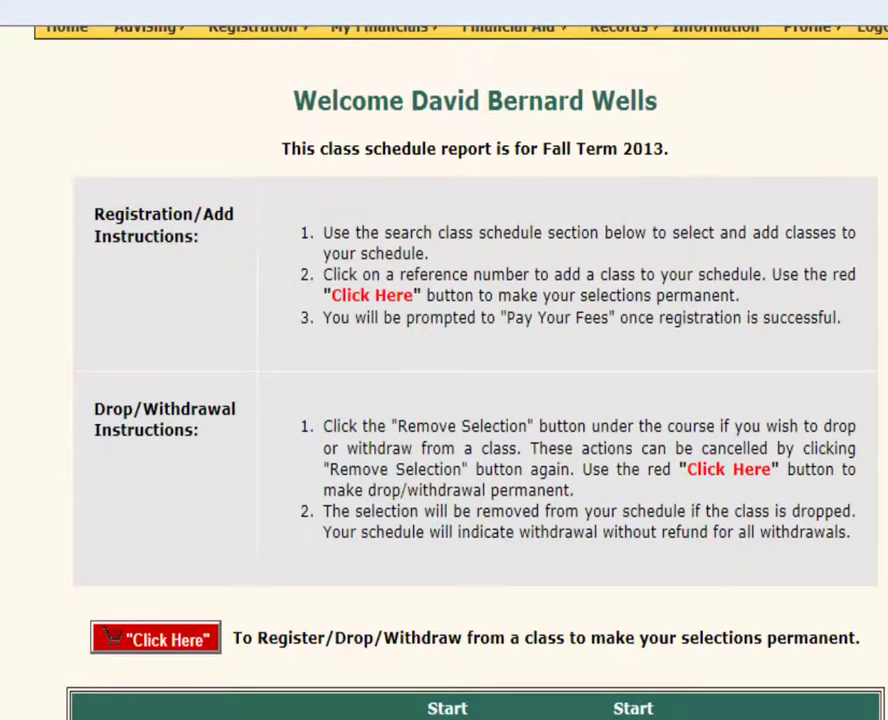
scroll(444, 400, down, 3)
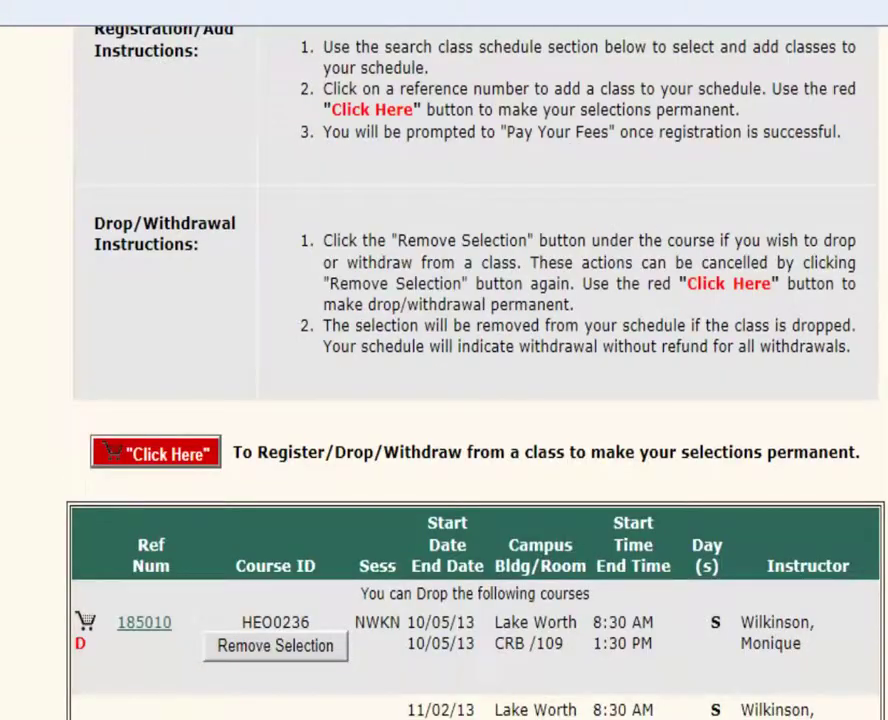
Make the HEO0236 drop permanent, leaving only the empty Fall Term 2013 search form.
click(158, 456)
scroll(422, 452, down, 4)
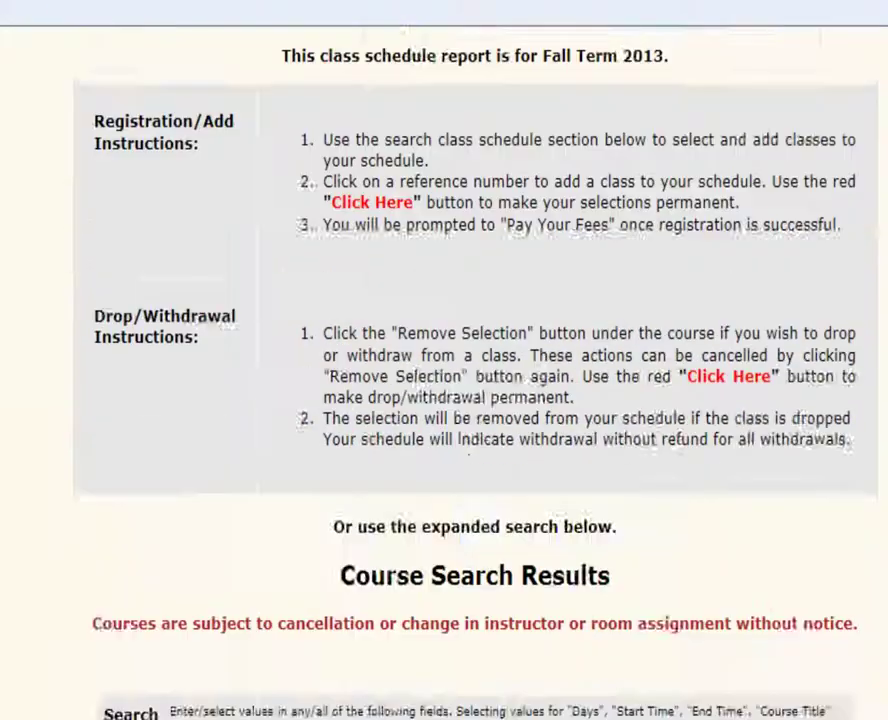
scroll(444, 400, down, 4)
scroll(444, 400, down, 3)
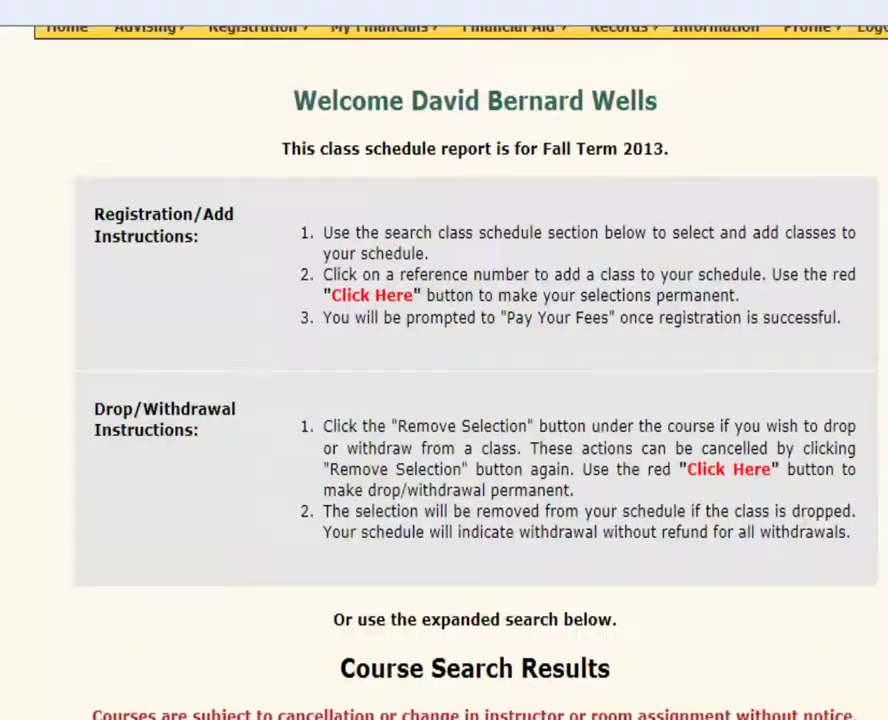
scroll(444, 400, down, 13)
scroll(444, 400, down, 3)
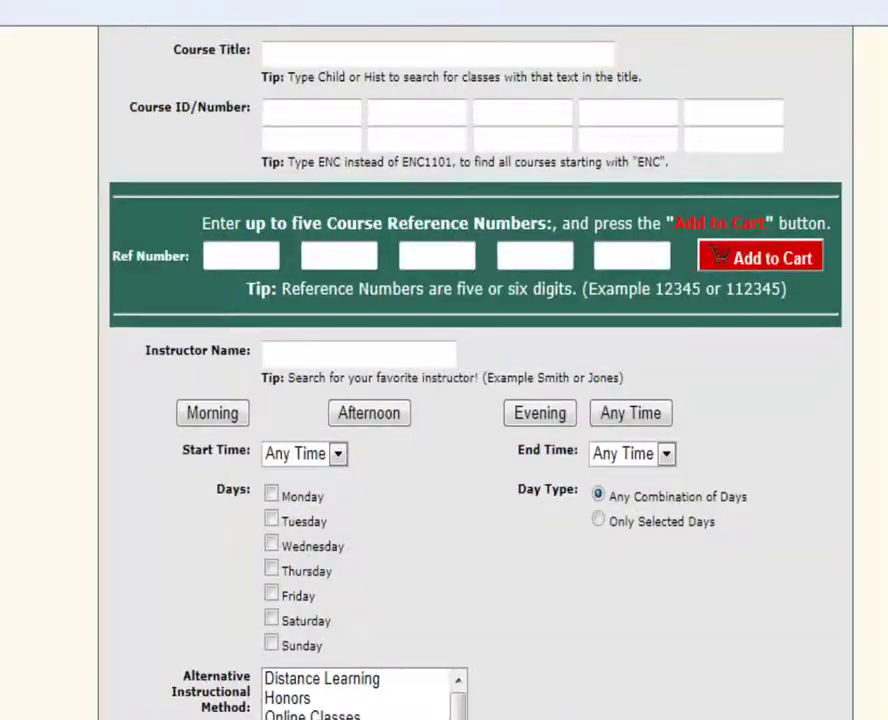
scroll(444, 400, up, 16)
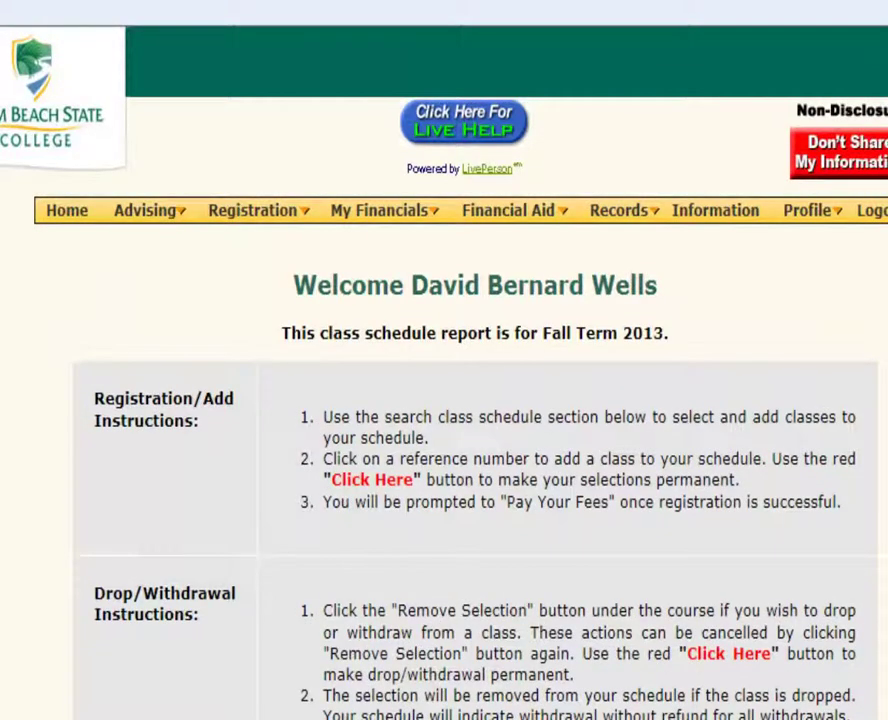